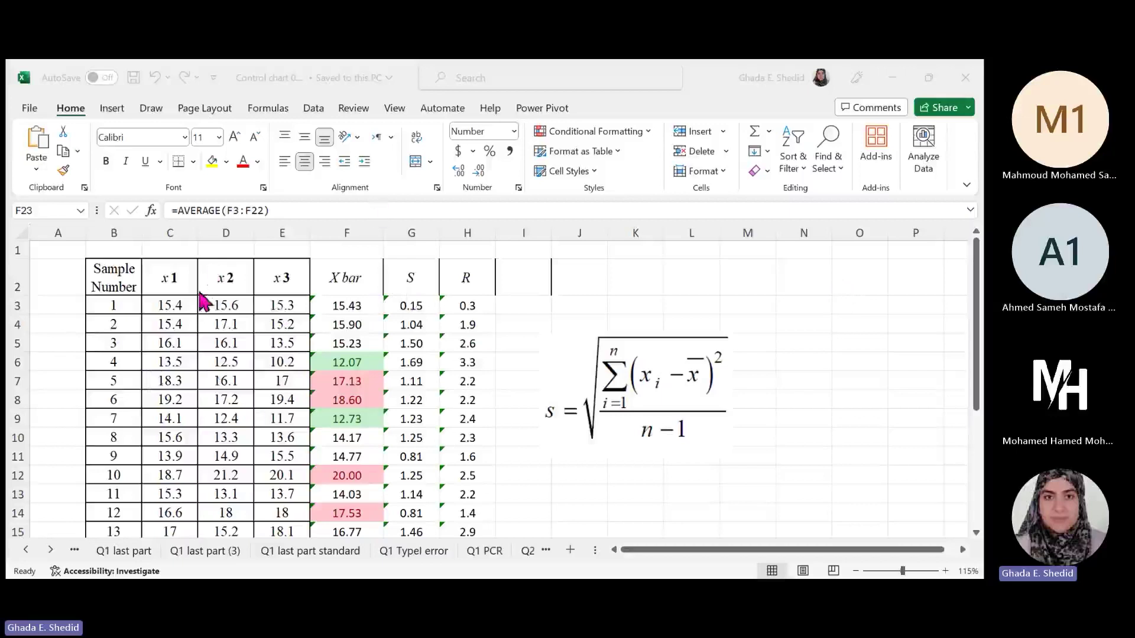
Step: Check the averages row and the formulas for the first two samples in the X bar, R and S columns
click(351, 348)
scroll(351, 348, down, 6)
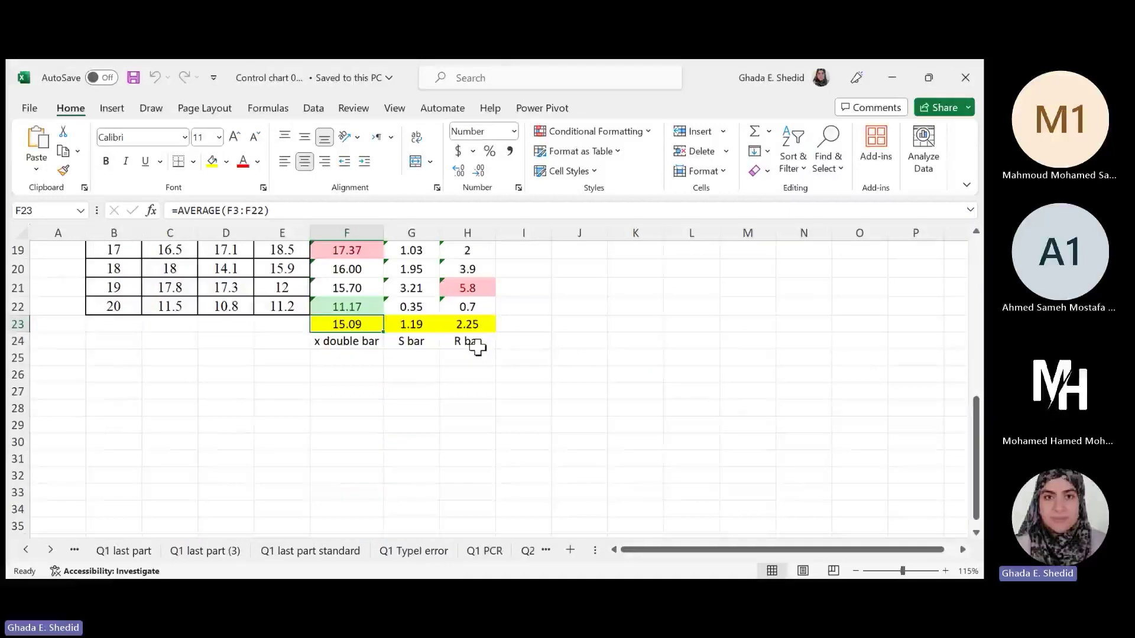
scroll(477, 348, up, 6)
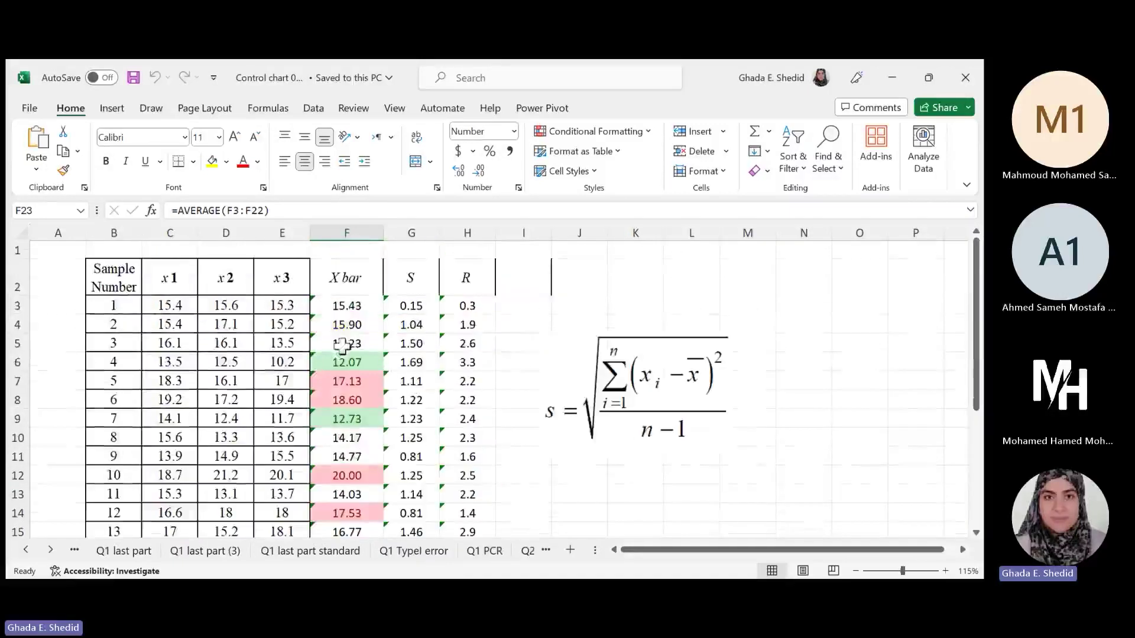
click(346, 302)
drag(345, 302, 348, 322)
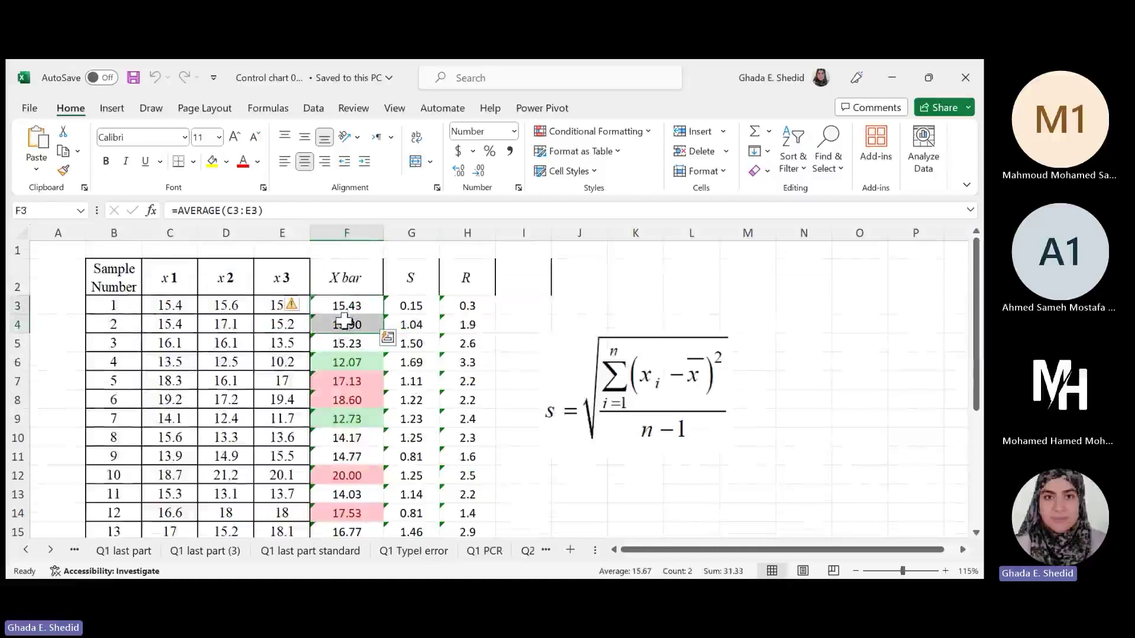
drag(473, 302, 468, 325)
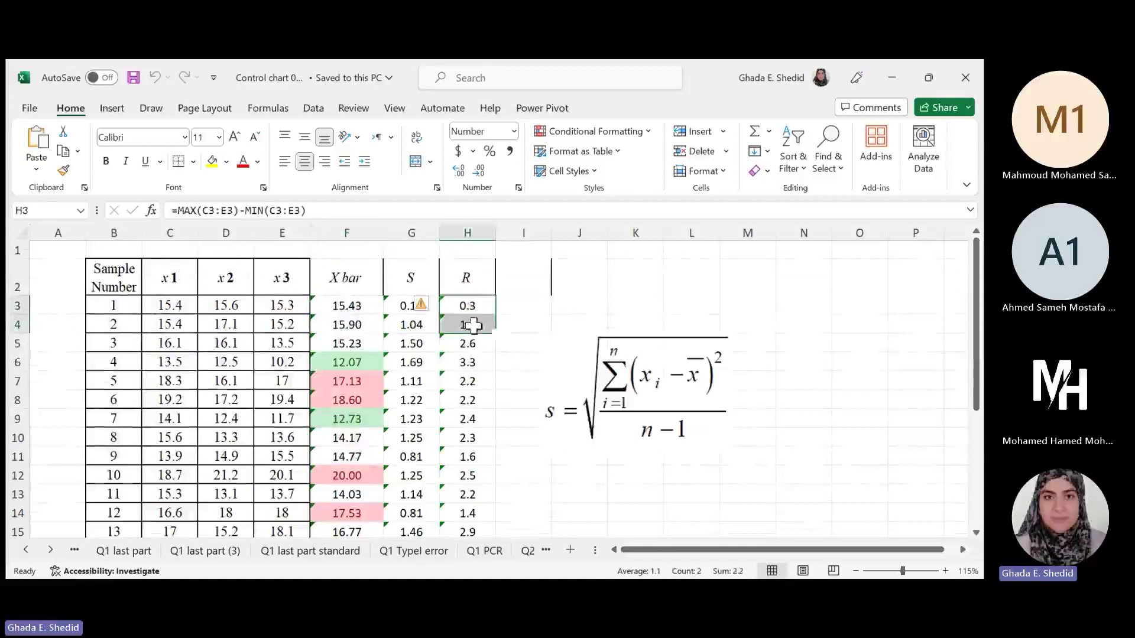
drag(398, 304, 401, 324)
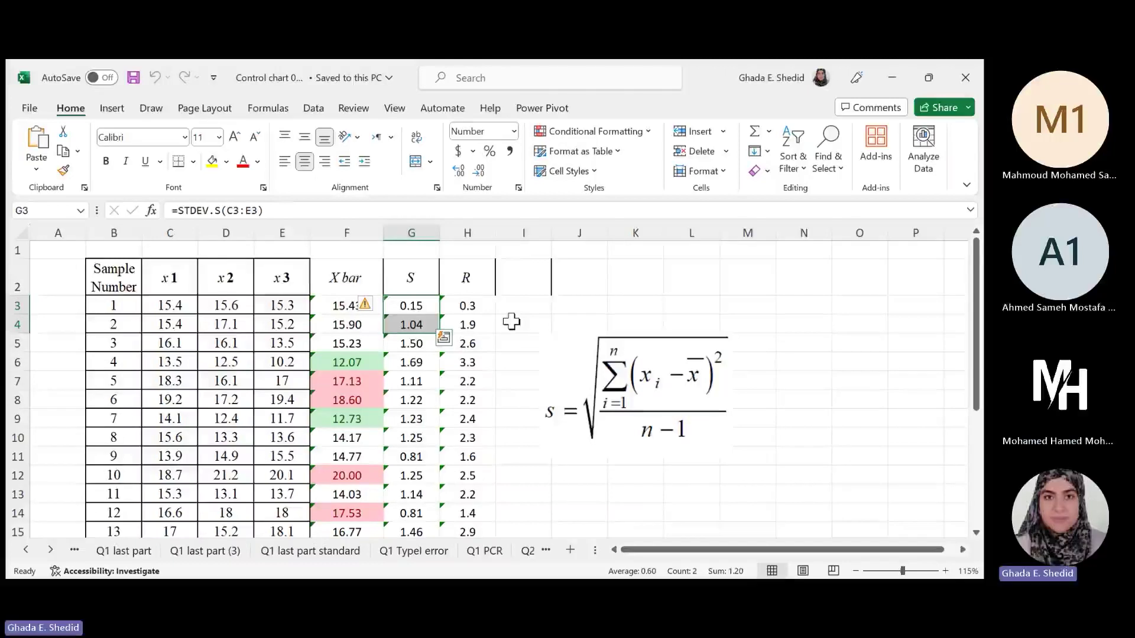
Step: Review the x double bar, S bar and R bar averages beneath the sample table together with their labels
click(983, 298)
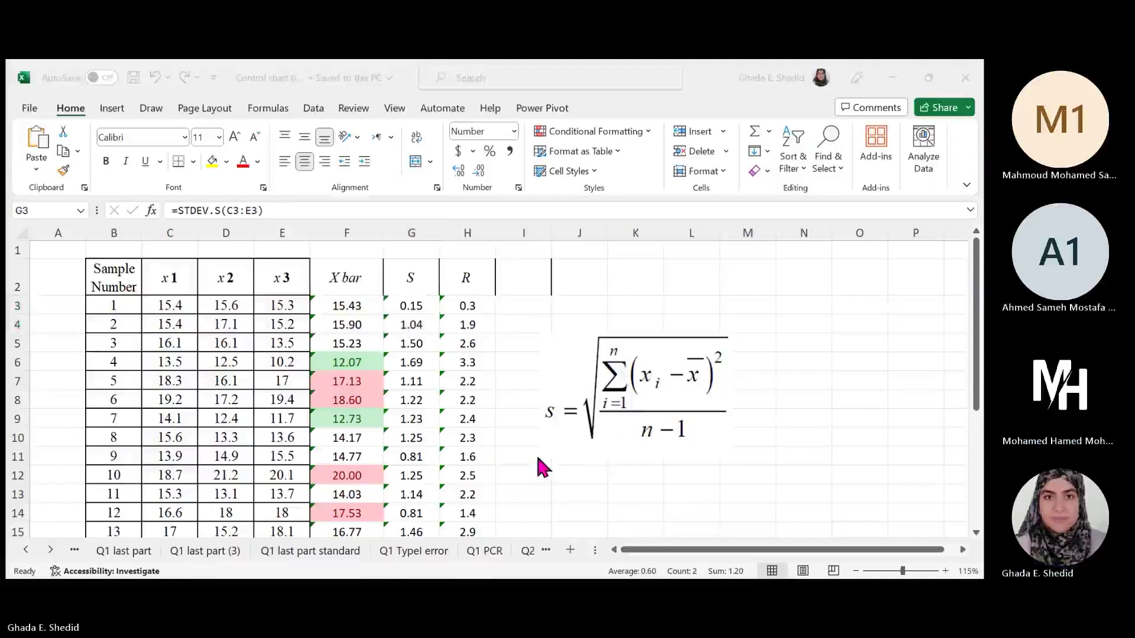
click(919, 74)
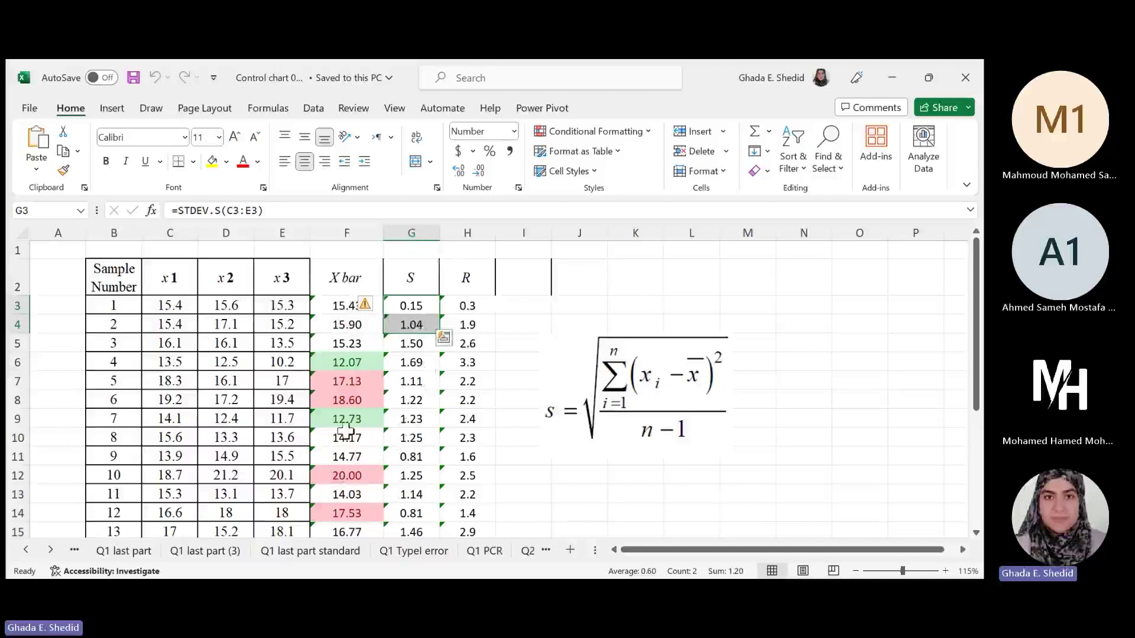
scroll(342, 429, down, 3)
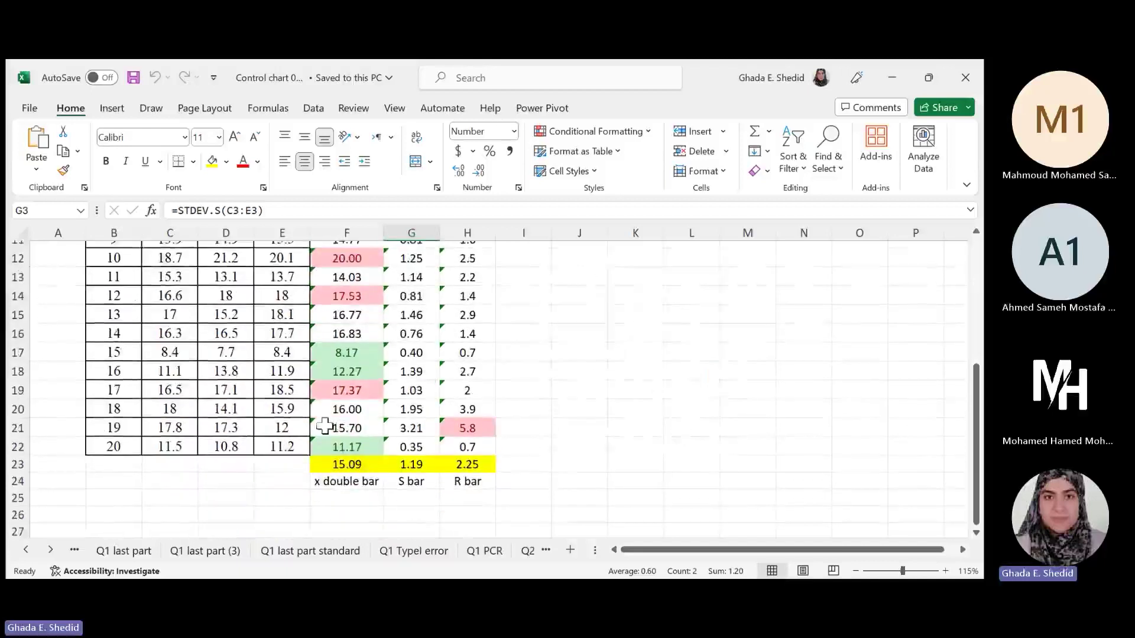
drag(329, 464, 461, 481)
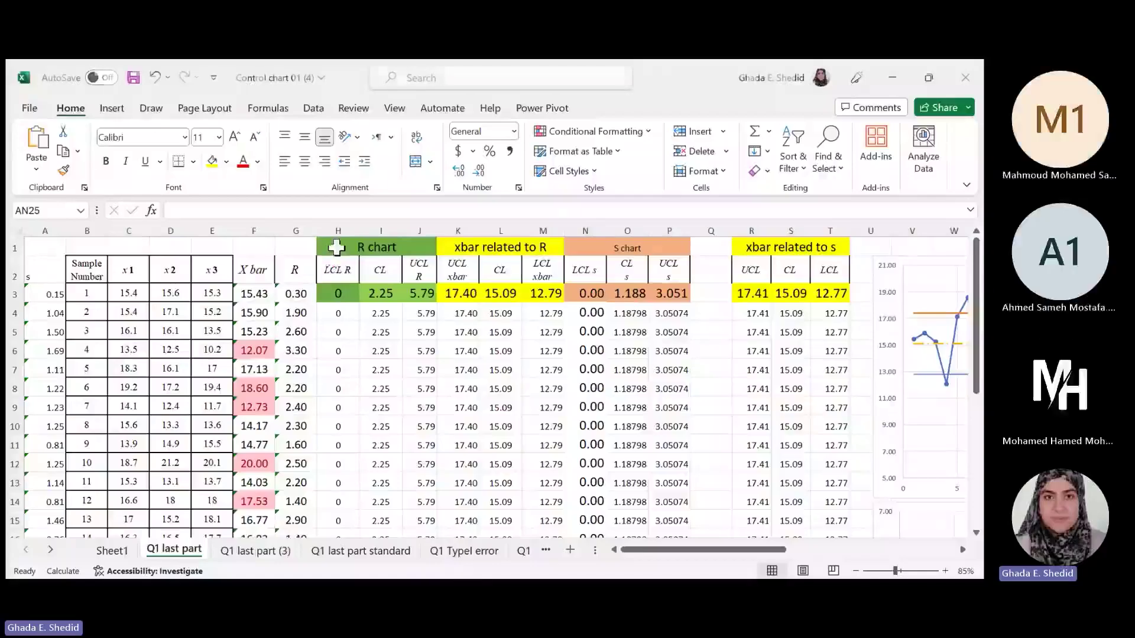
Step: Compare the R chart limits with the xbar related to R limits, and the S chart limits with the xbar related to s limits
drag(337, 248, 537, 292)
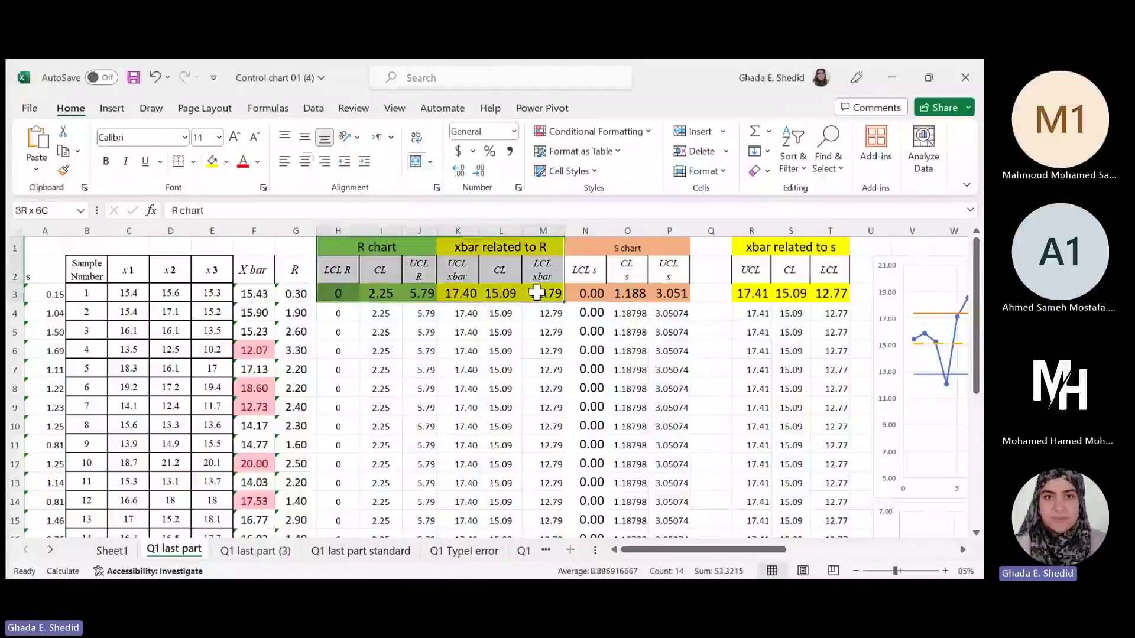
drag(471, 246, 662, 295)
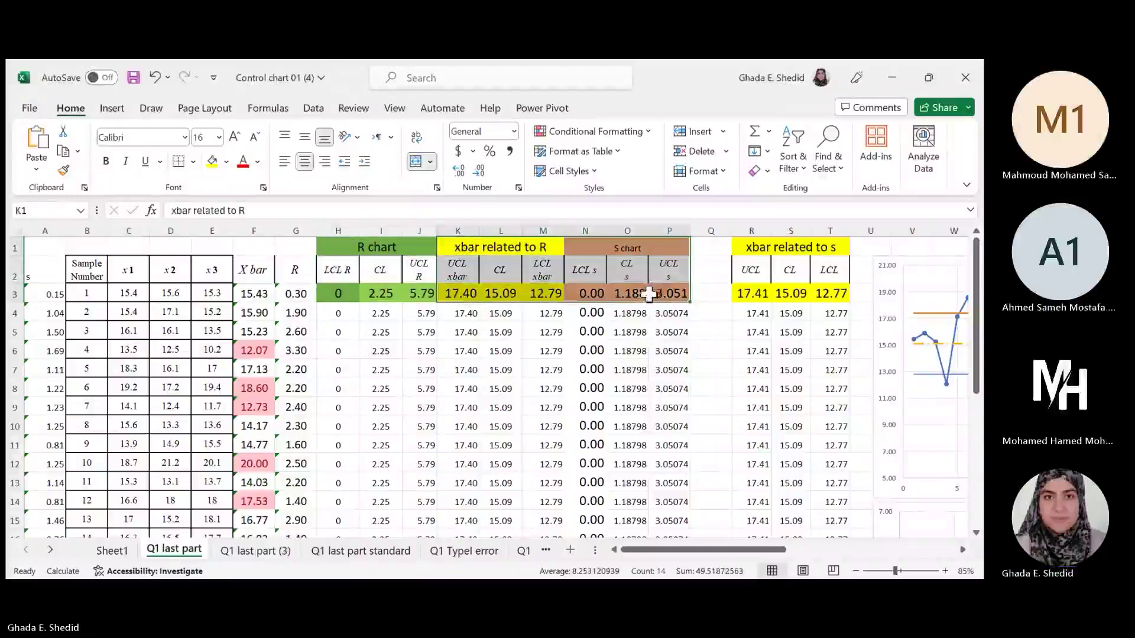
click(503, 276)
drag(375, 246, 503, 295)
drag(600, 247, 832, 290)
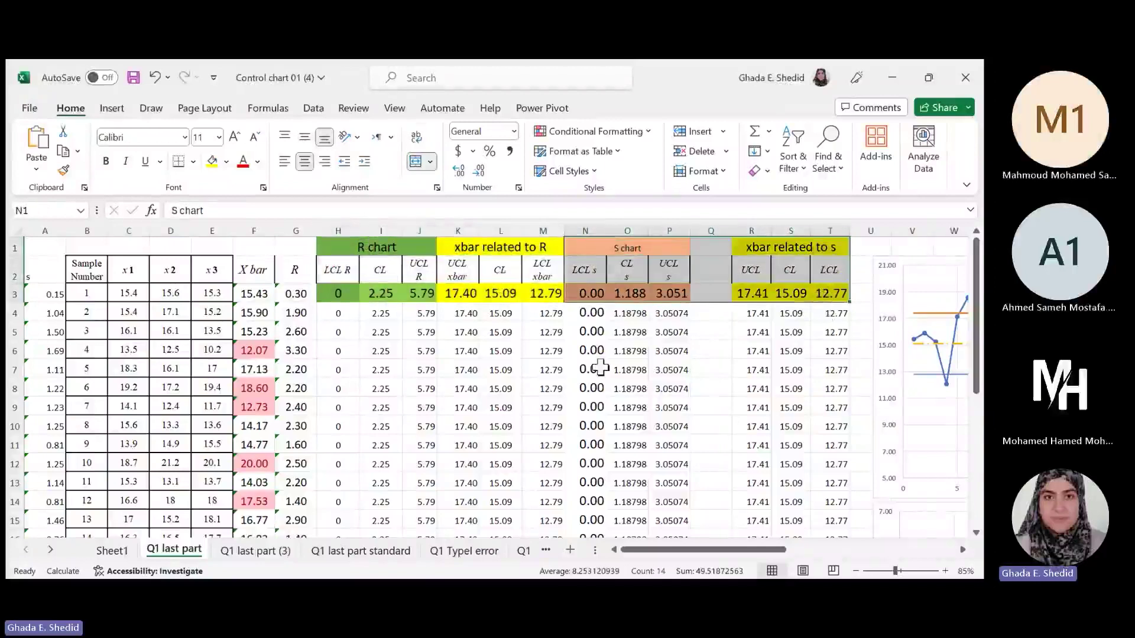
scroll(600, 367, right, 2)
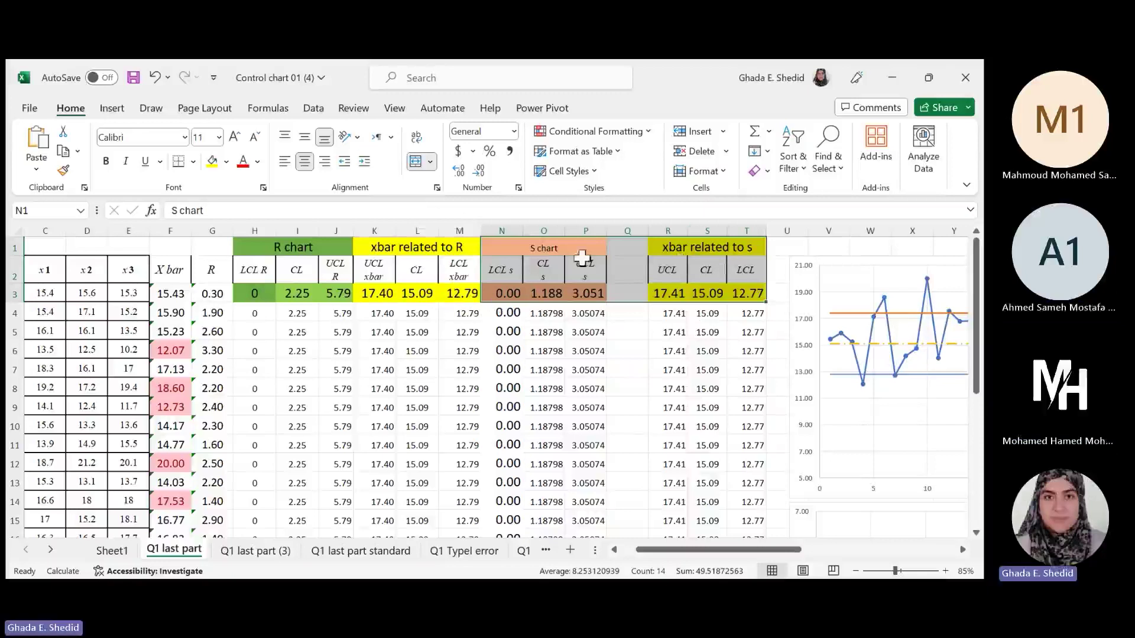
drag(503, 244, 746, 293)
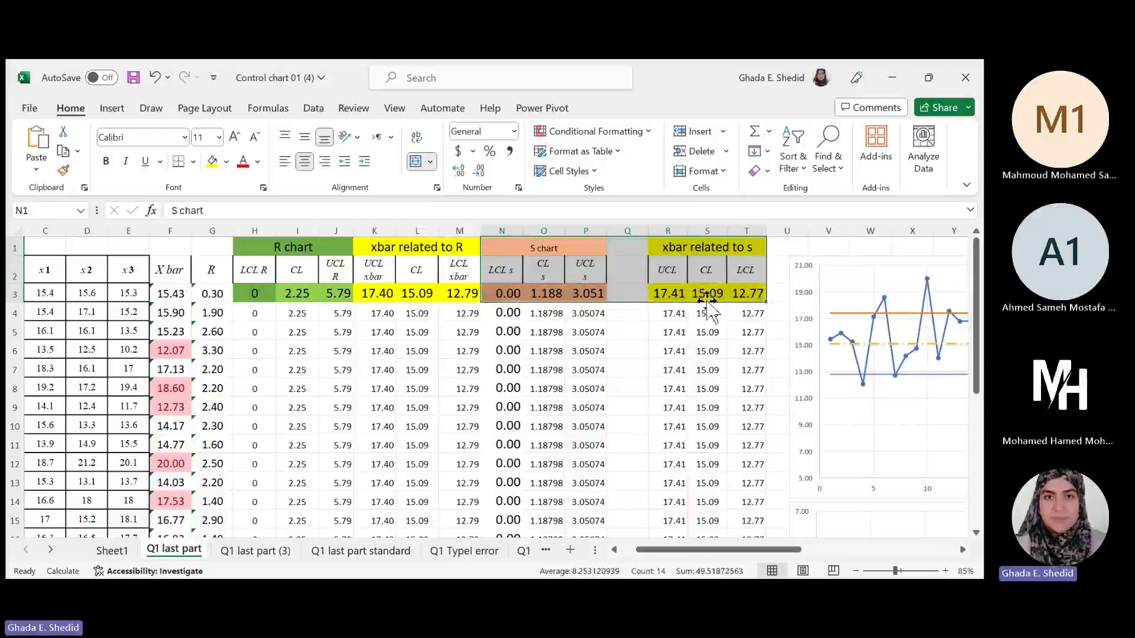
drag(254, 247, 416, 299)
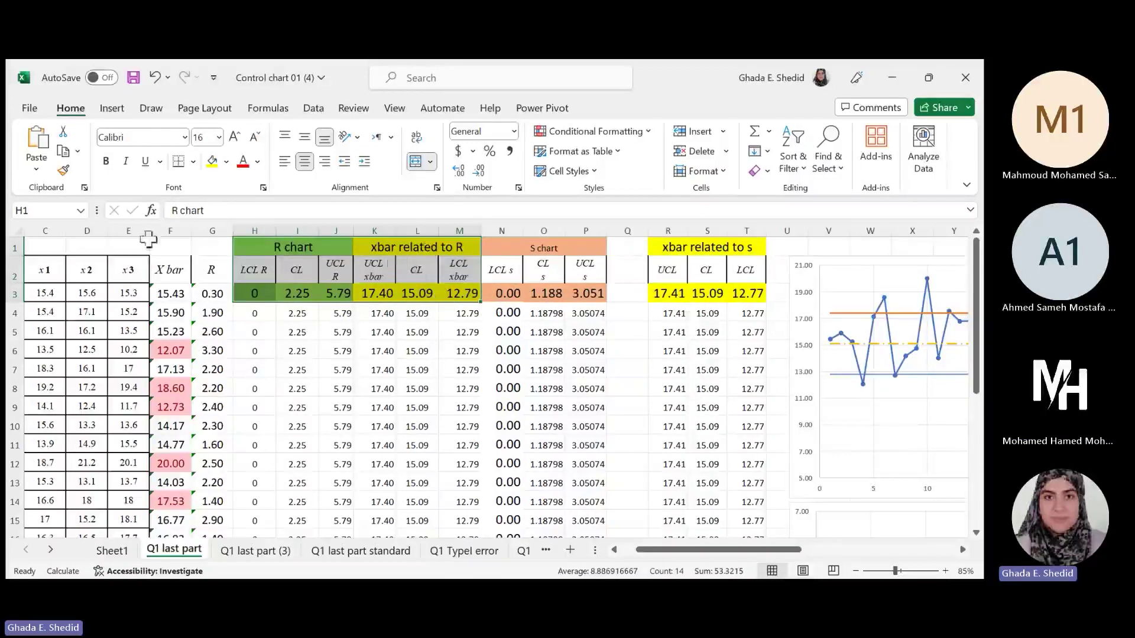
scroll(70, 355, left, 2)
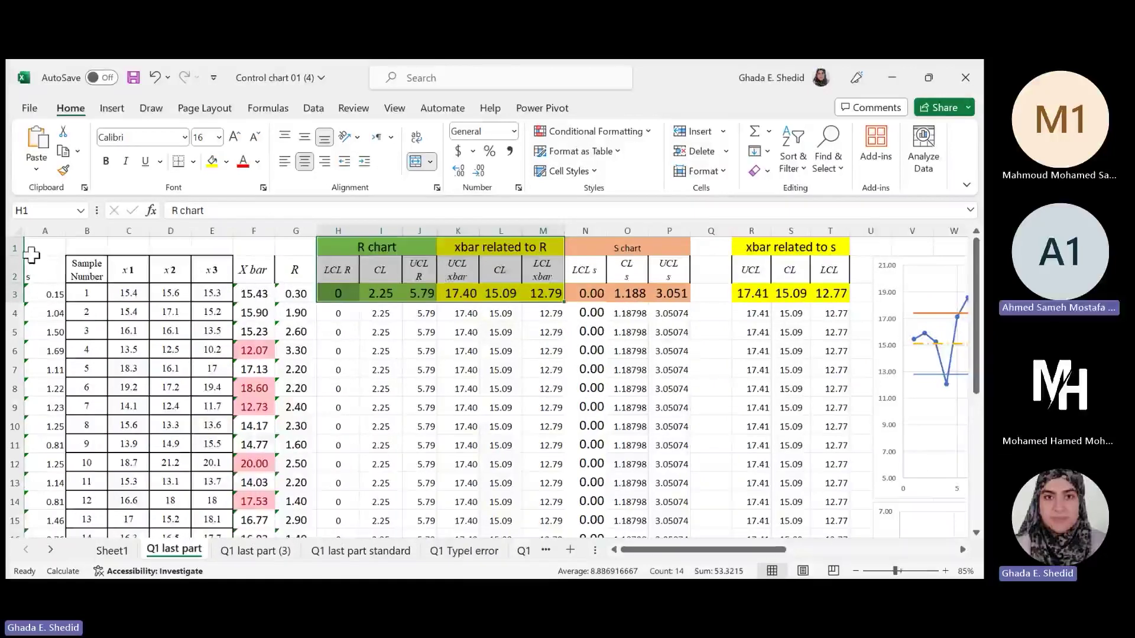
Step: Examine the control limit values repeated for every sample beneath the R chart, xbar related to R and S chart headings
scroll(555, 344, right, 6)
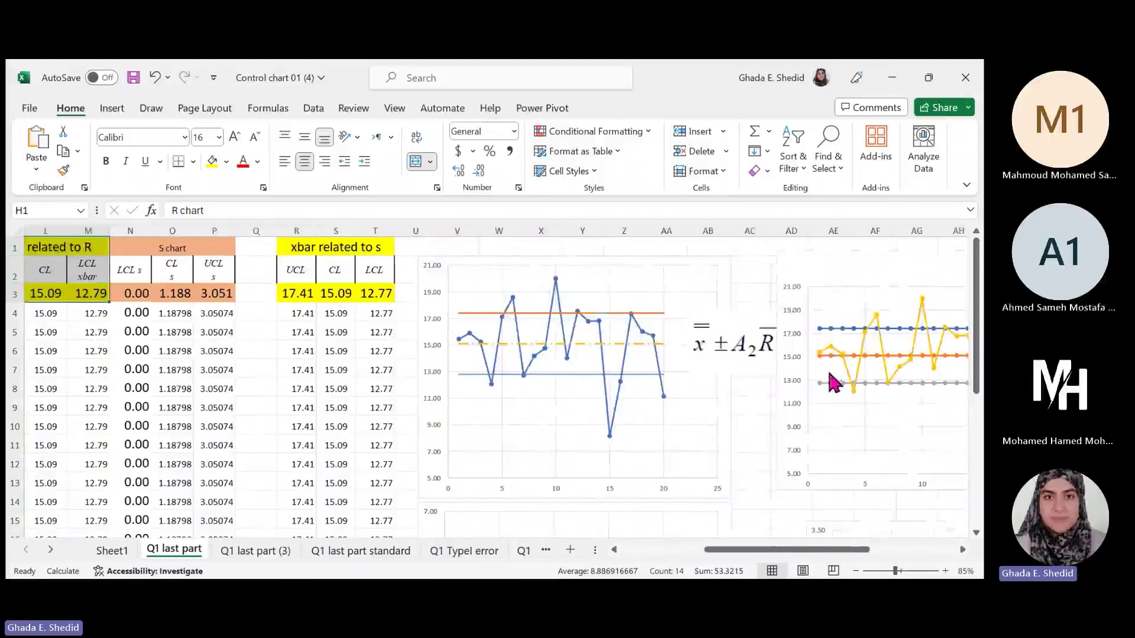
click(854, 573)
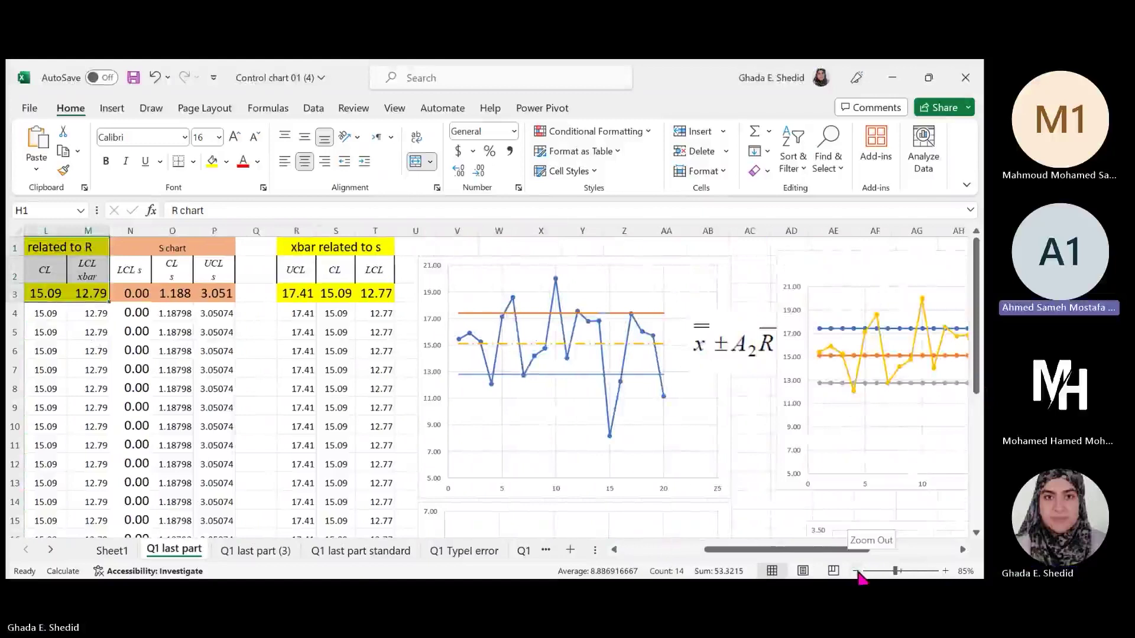
click(856, 571)
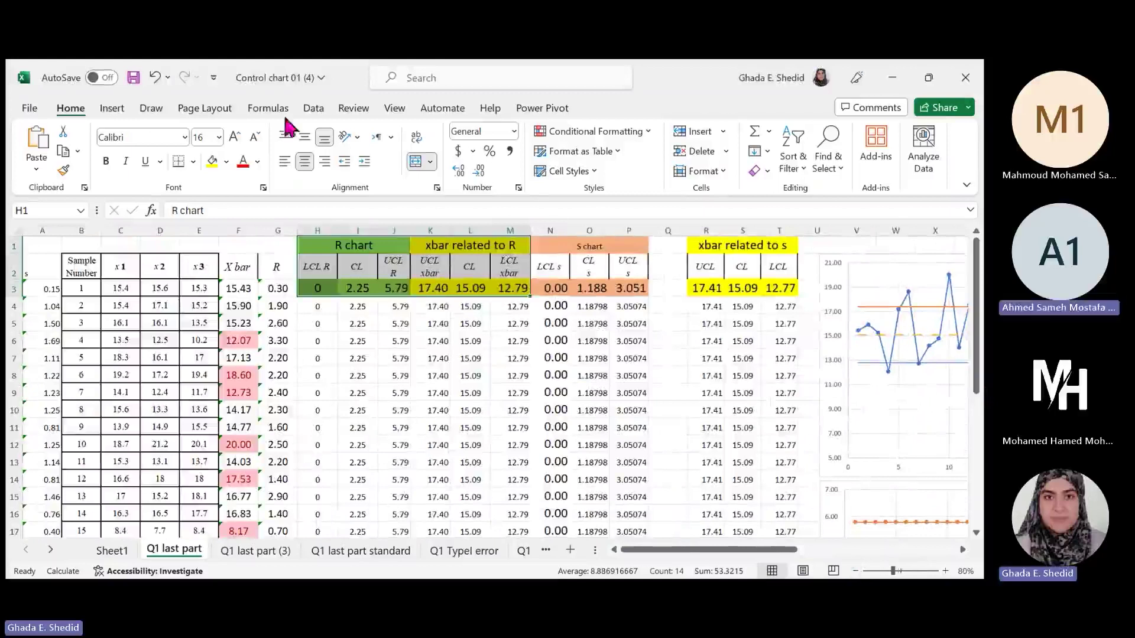
click(329, 305)
drag(330, 305, 621, 520)
scroll(595, 357, up, 3)
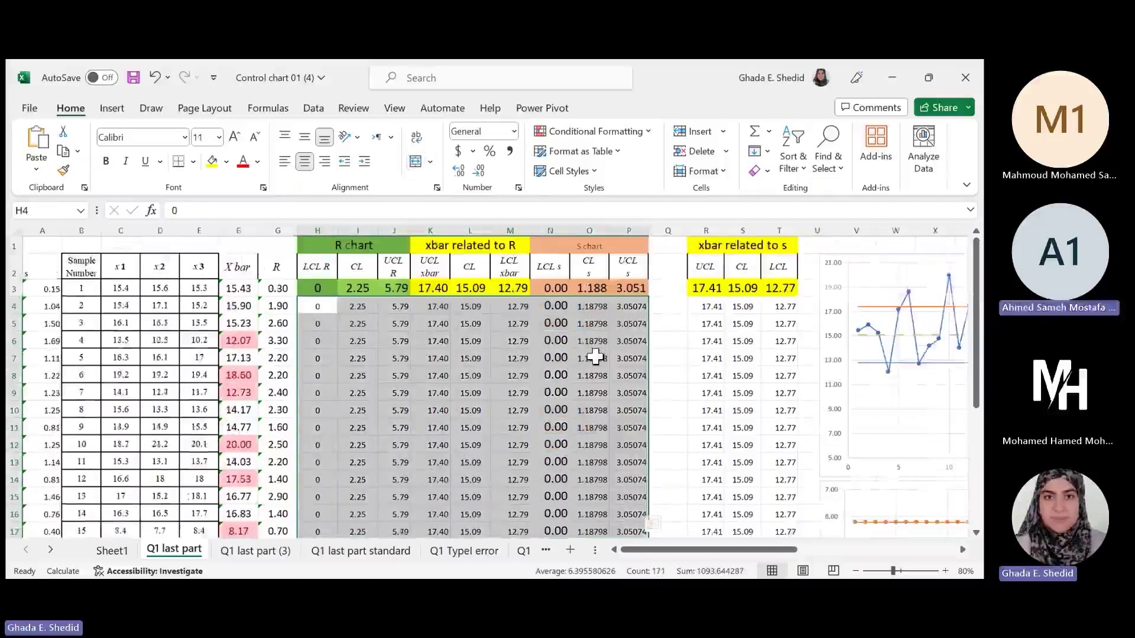
scroll(596, 357, right, 3)
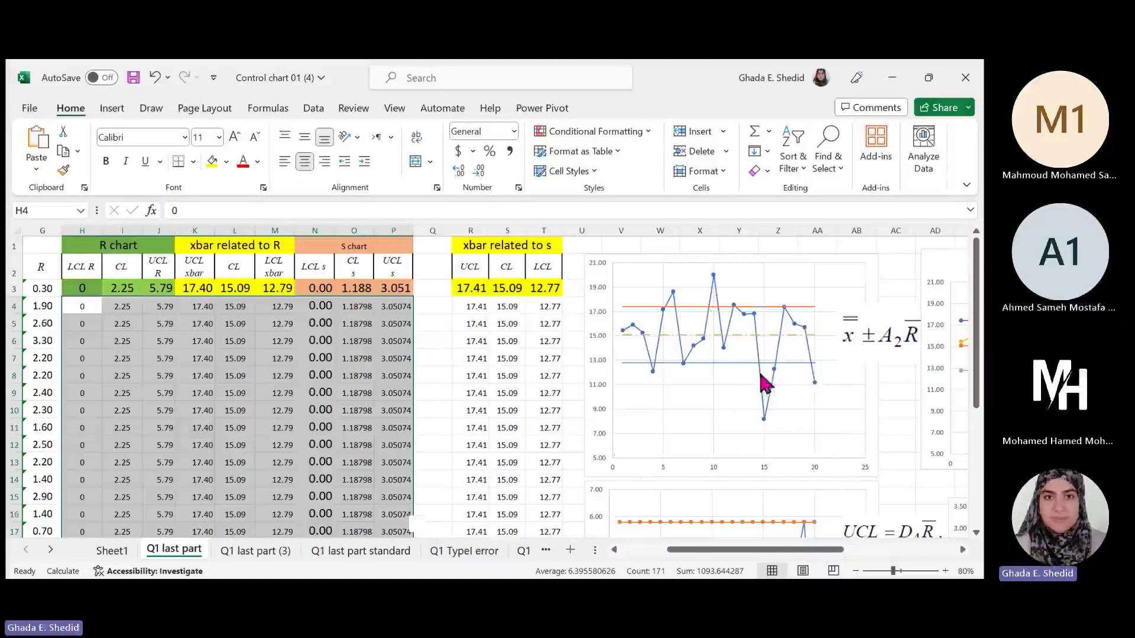
scroll(223, 438, left, 2)
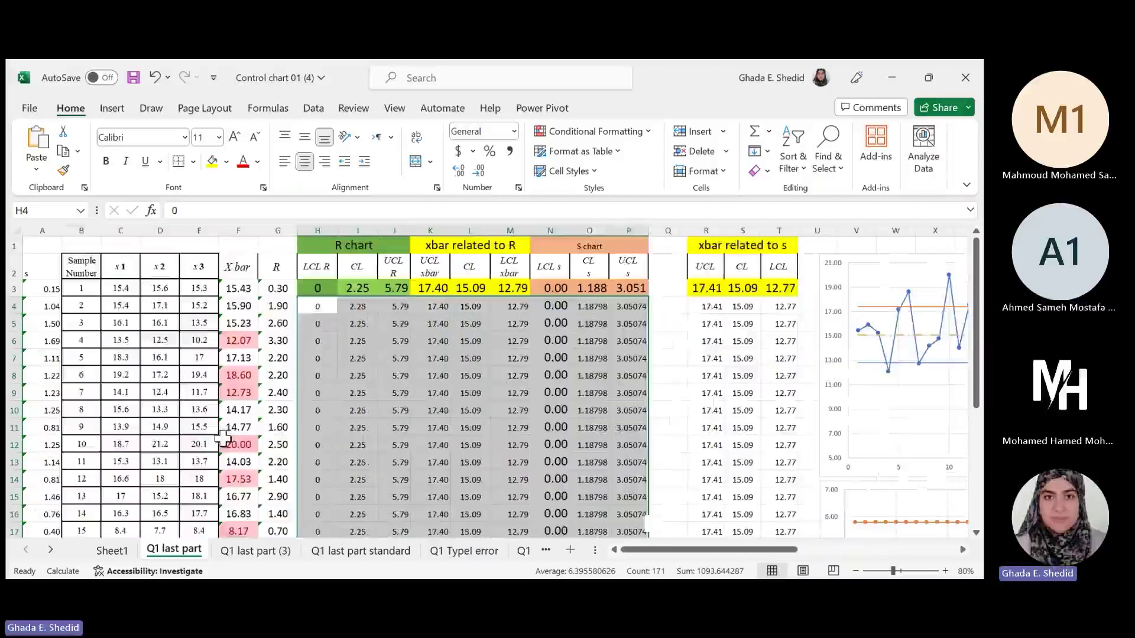
Step: Review the Sample Number, X bar and R columns as the data behind the control charts
drag(81, 267, 77, 472)
scroll(467, 331, up, 3)
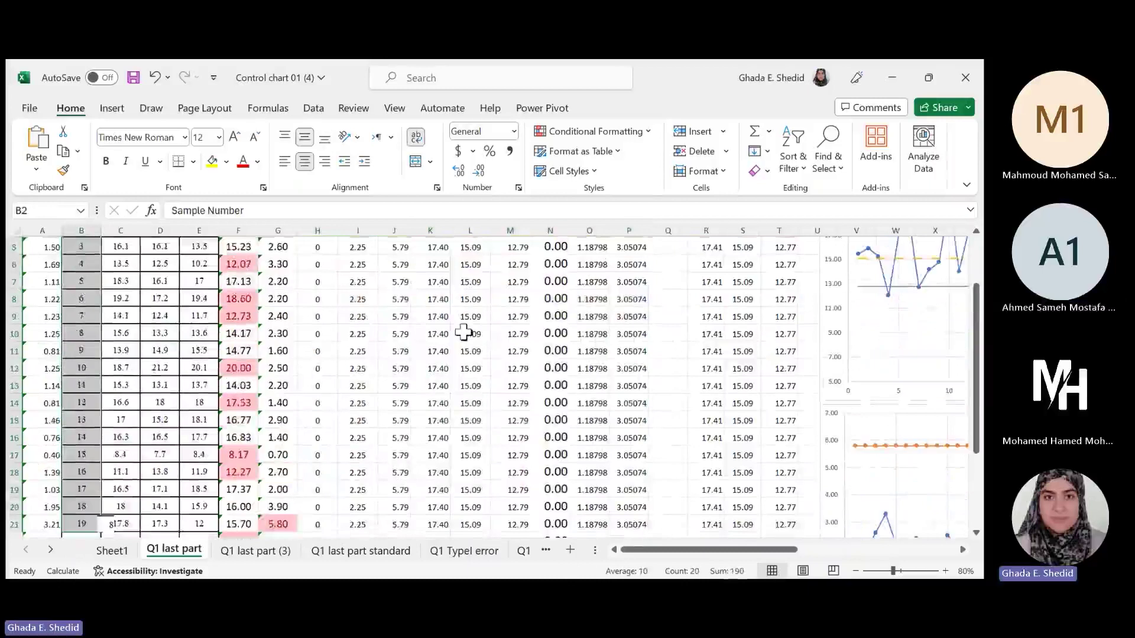
drag(238, 266, 242, 514)
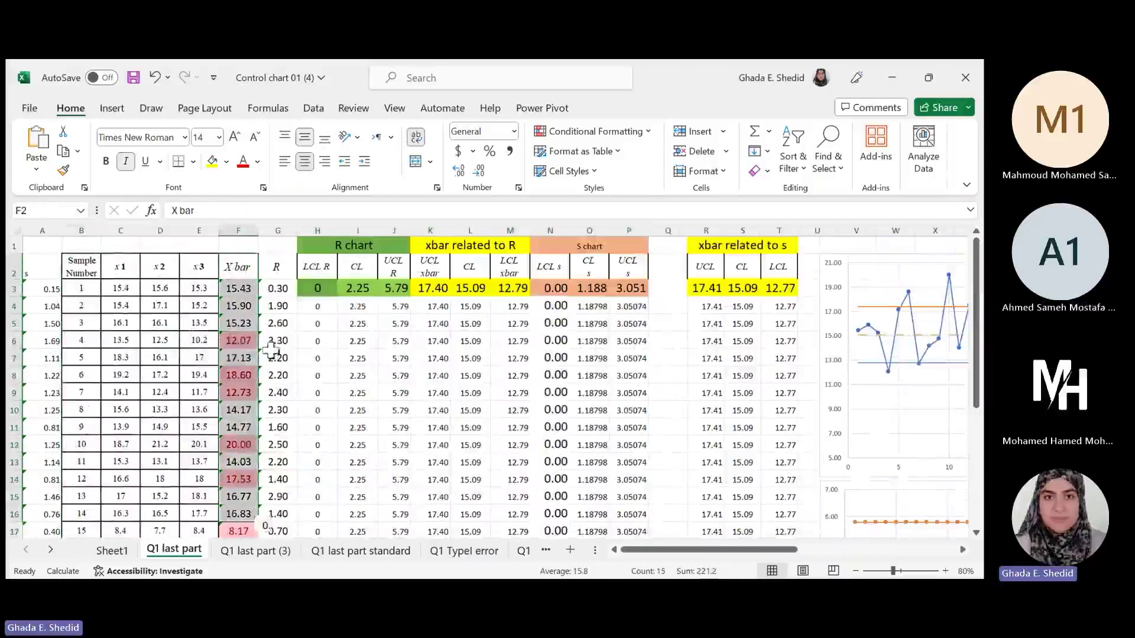
drag(276, 263, 278, 496)
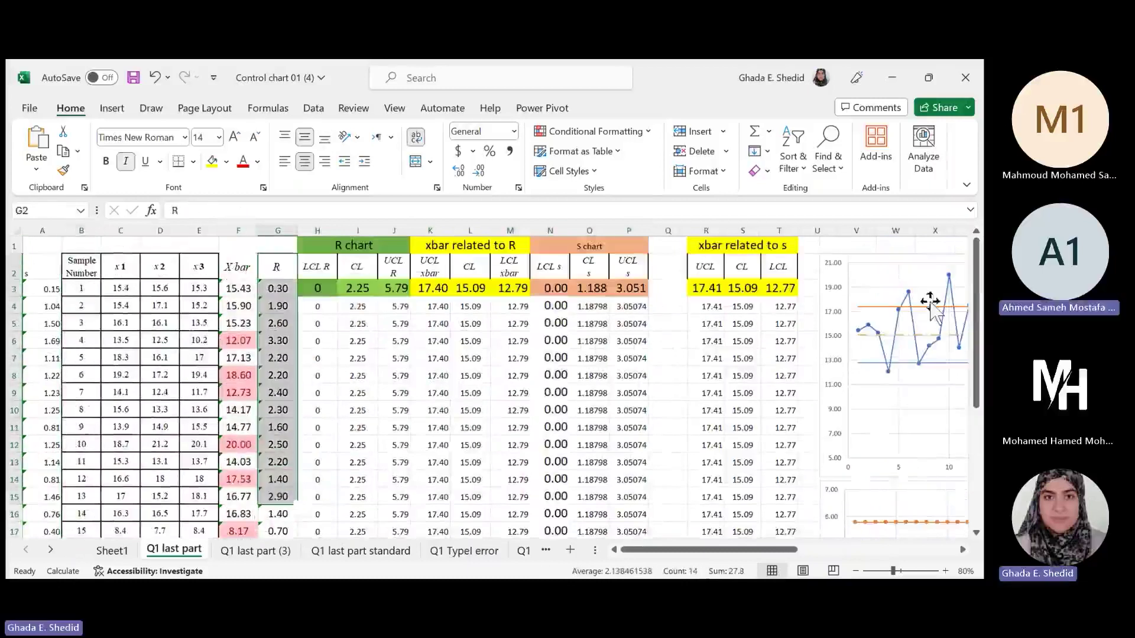
Step: Inspect the source ranges of the X bar, UCL, LCL and CL series in the xbar chart based on R
click(904, 301)
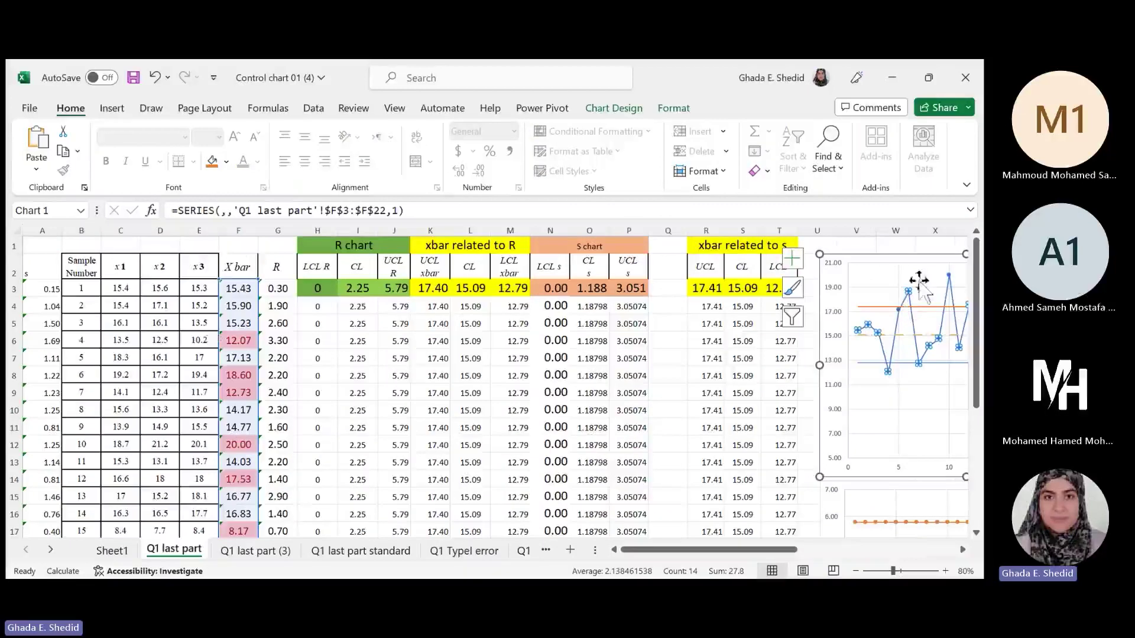
click(881, 307)
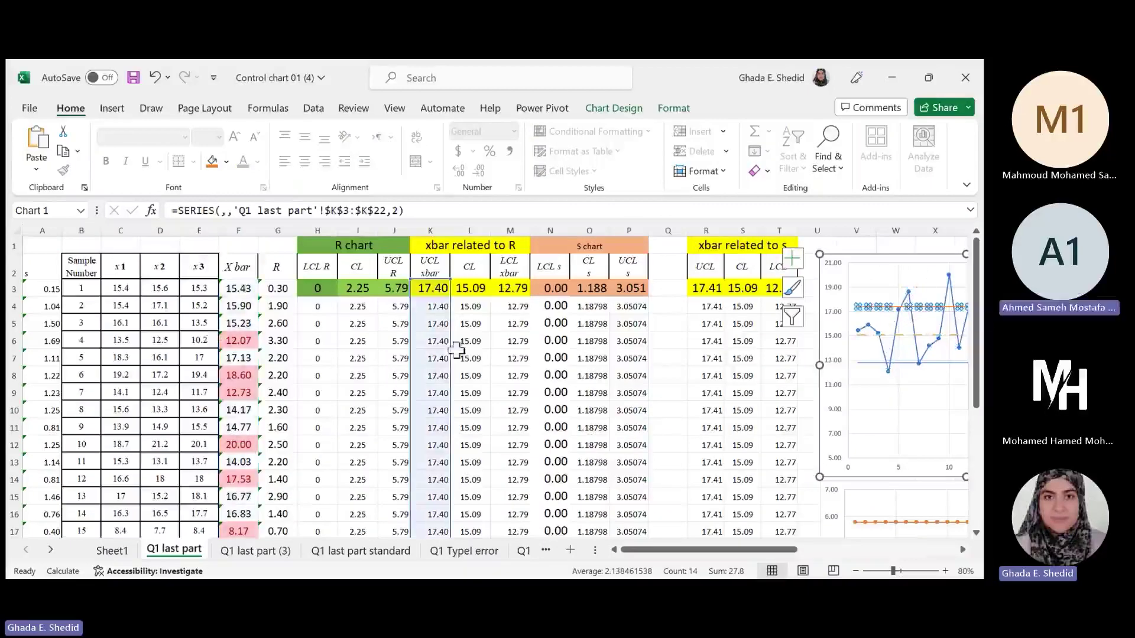
click(876, 364)
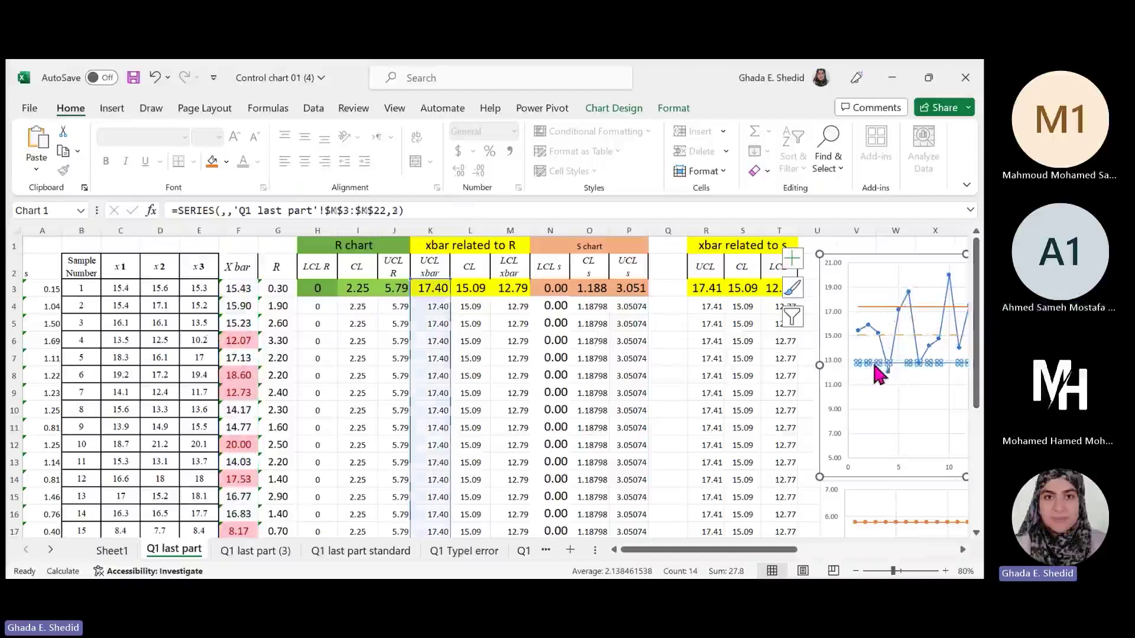
click(925, 336)
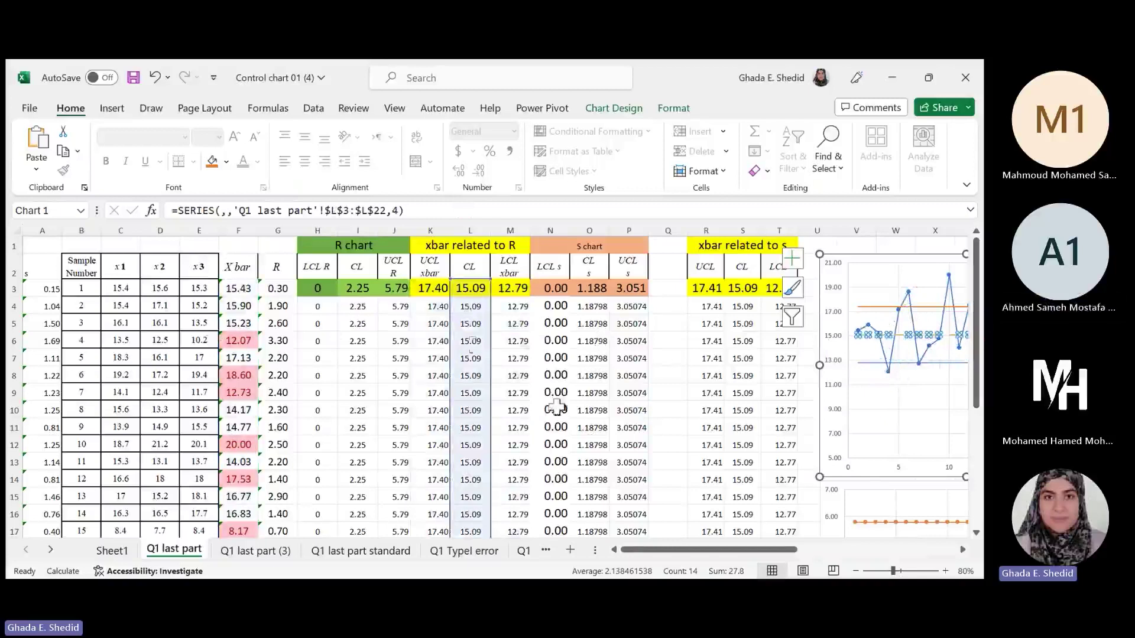
Step: Examine the R-based and S-based control charts side by side with their limit formulas at 60% zoom
scroll(770, 349, right, 5)
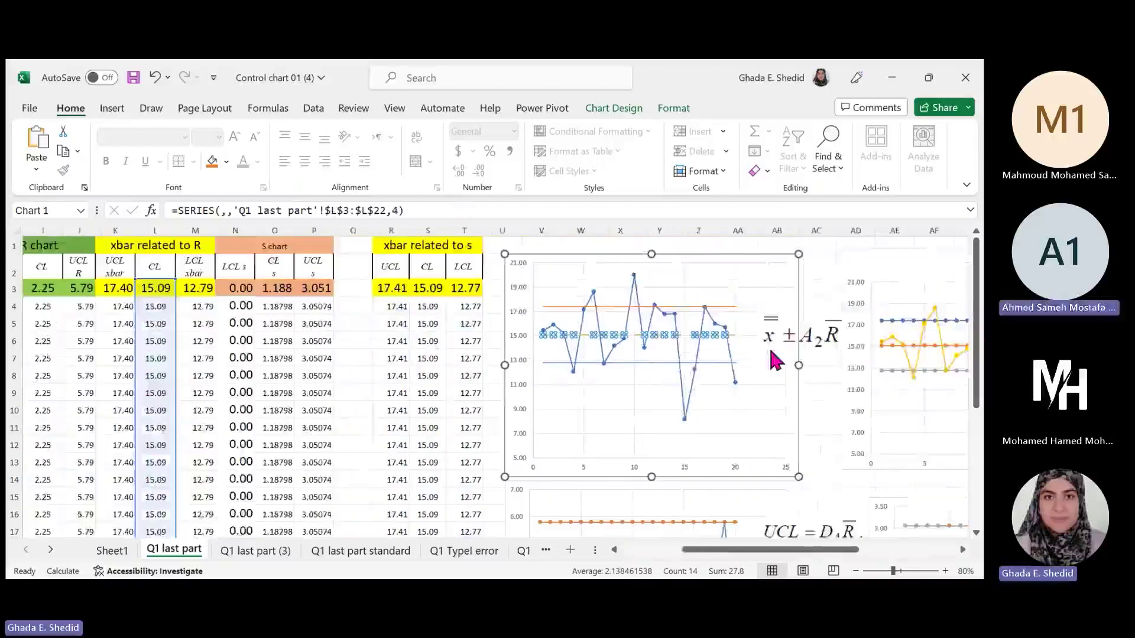
scroll(321, 396, left, 5)
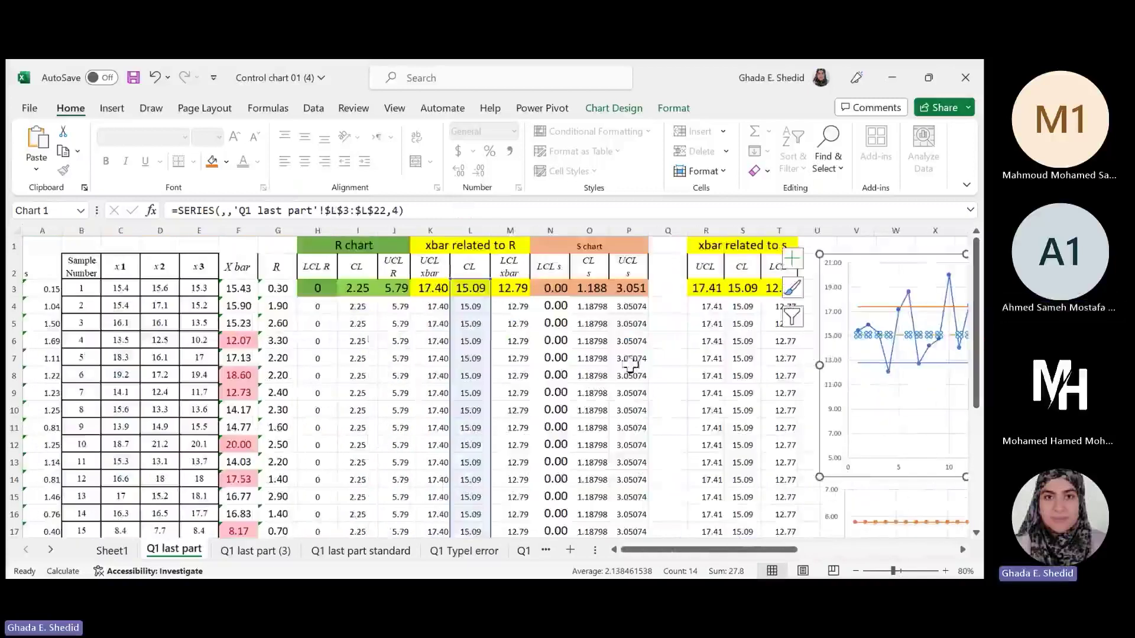
scroll(714, 422, right, 2)
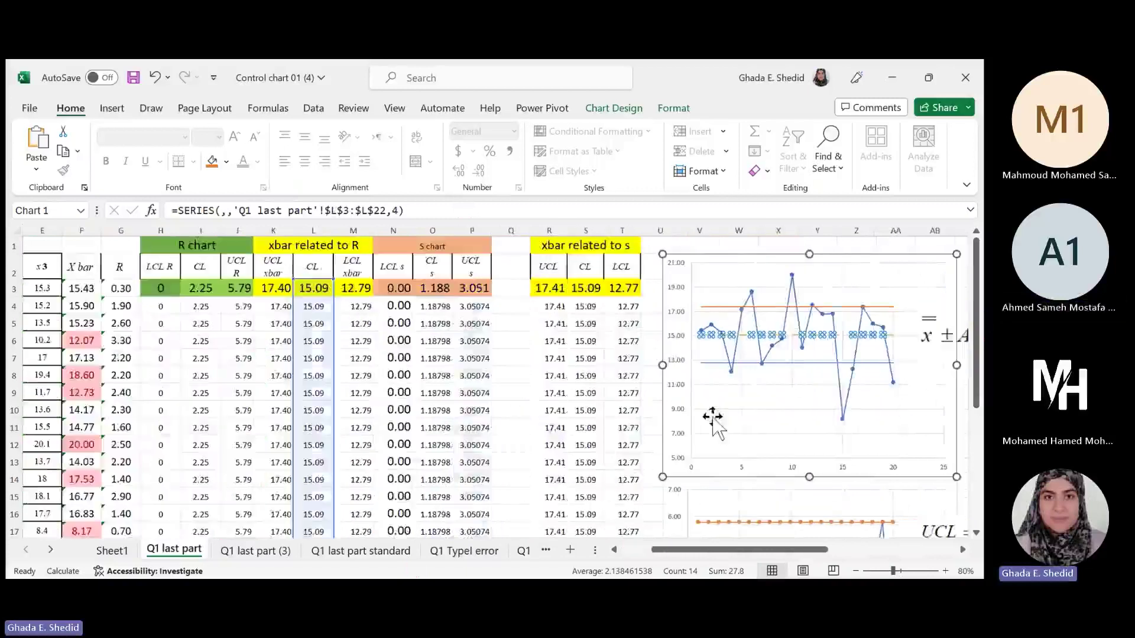
scroll(829, 431, right, 4)
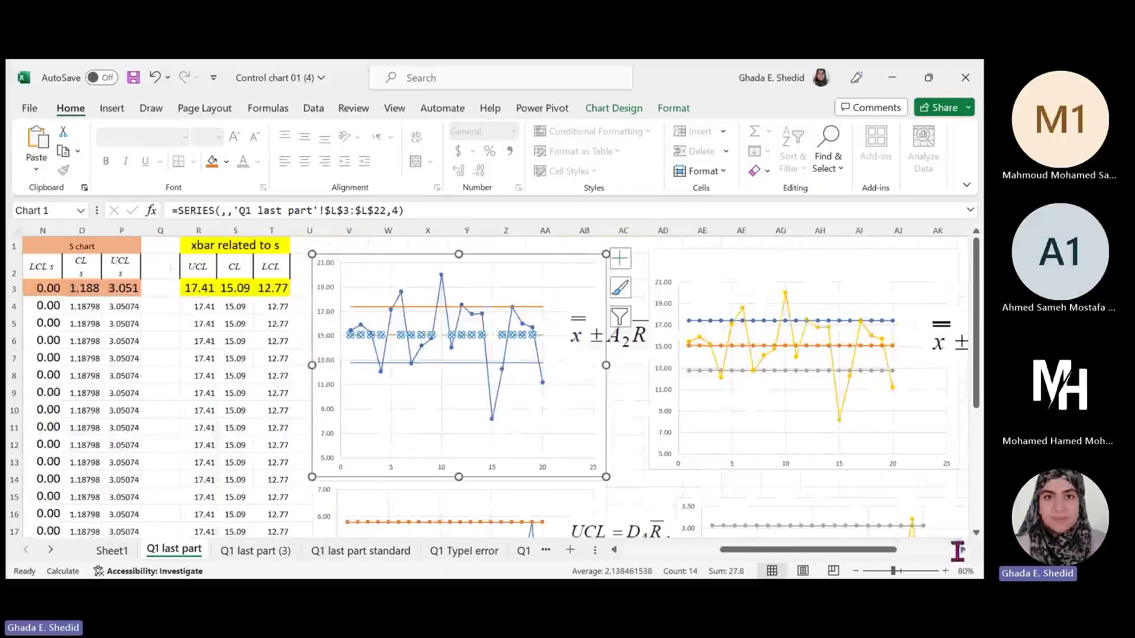
click(855, 570)
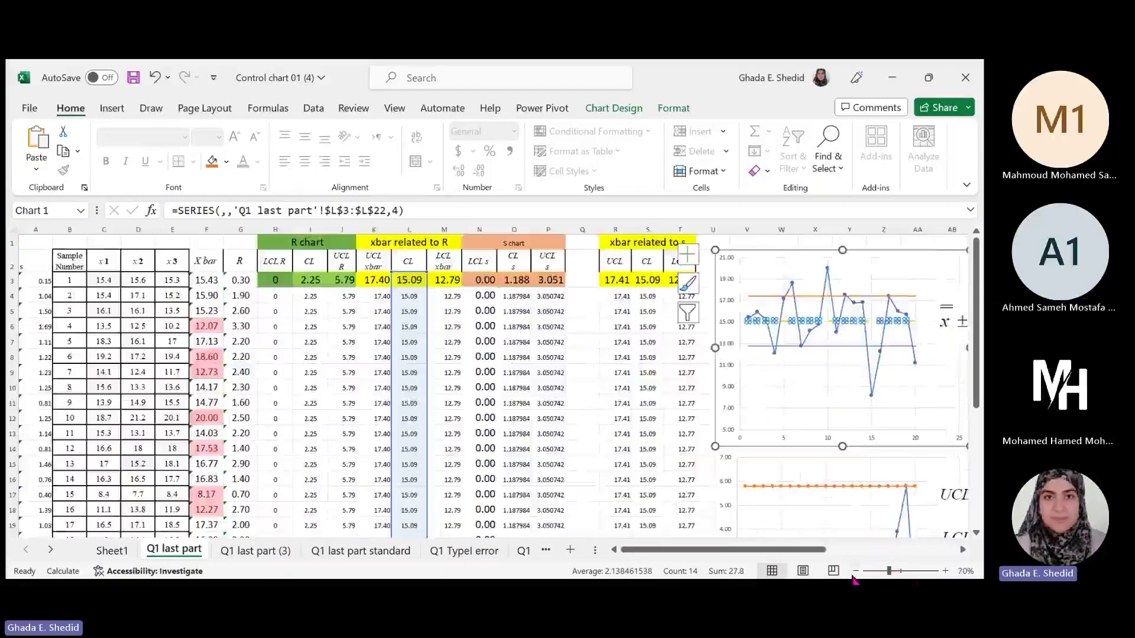
click(856, 571)
scroll(658, 436, right, 3)
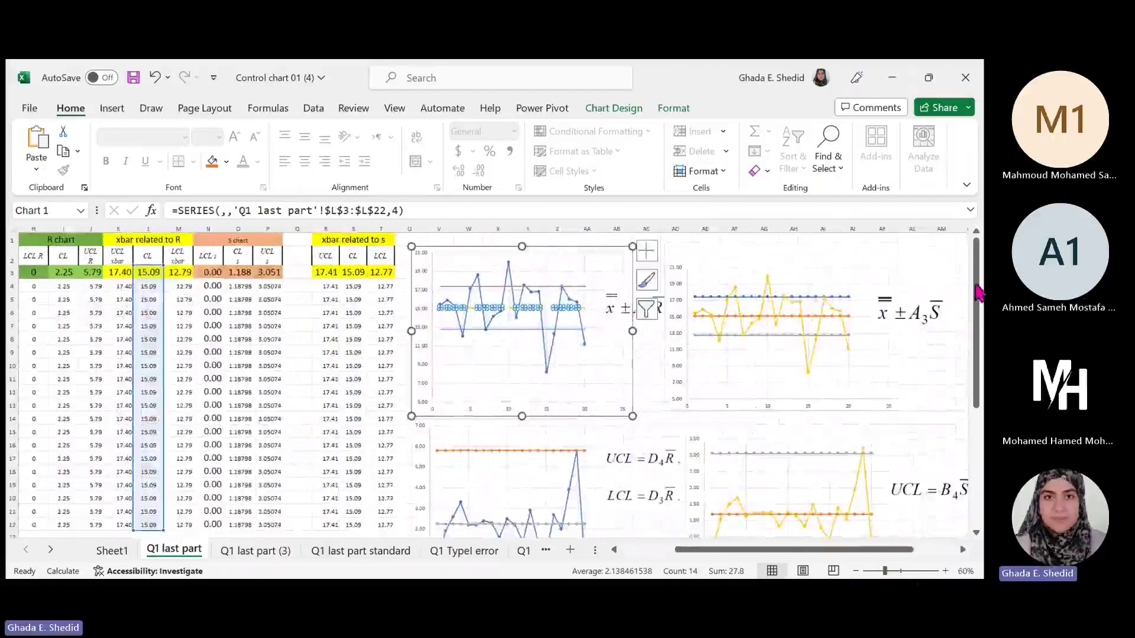
Step: Deselect the R-based xbar chart and review all four control charts with their limit formulas together at 50% zoom
click(647, 418)
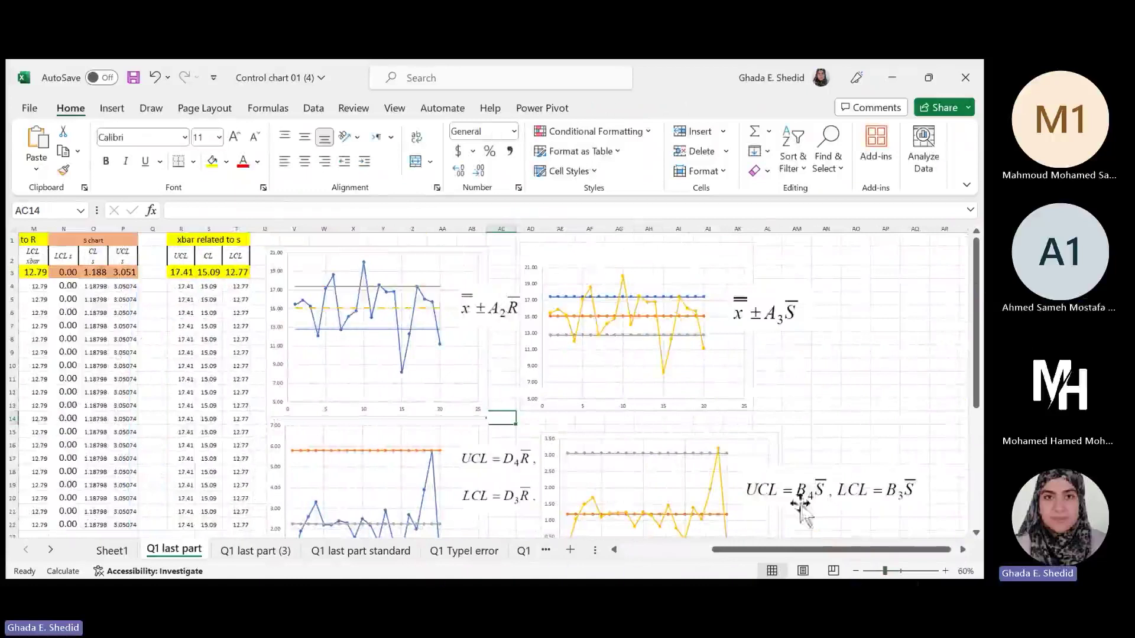
click(855, 571)
scroll(591, 367, right, 3)
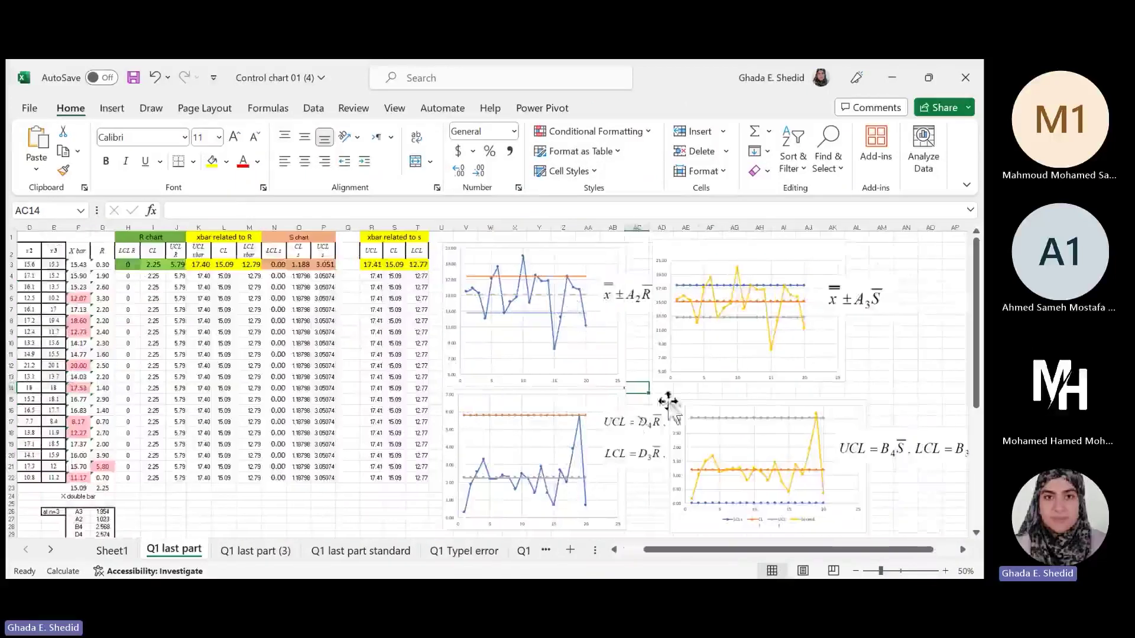
scroll(366, 448, down, 1)
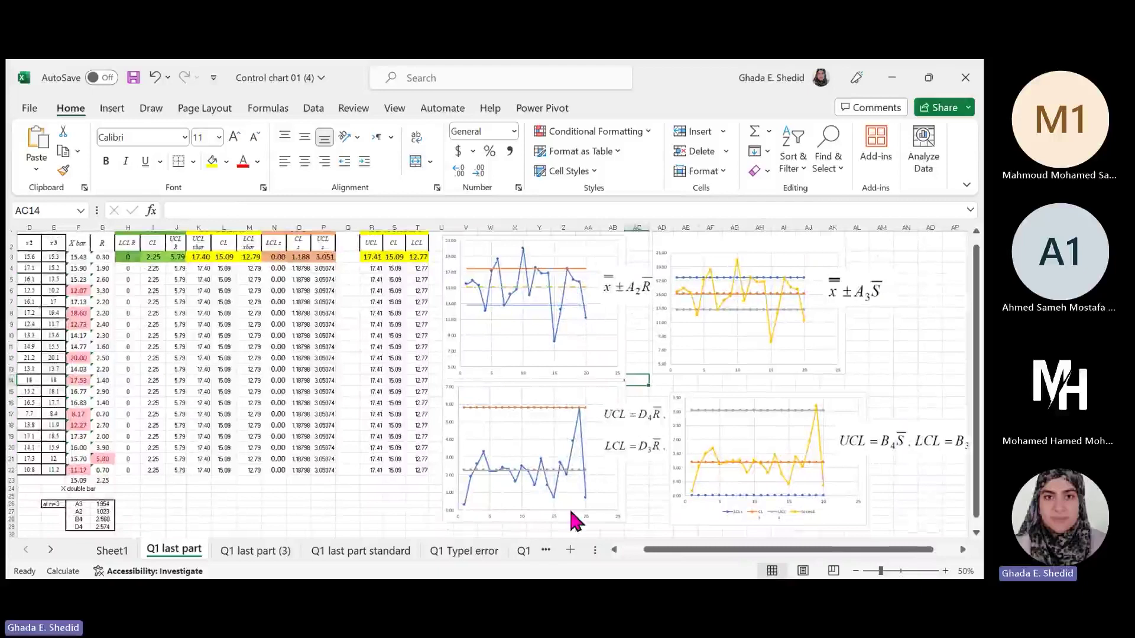
click(857, 344)
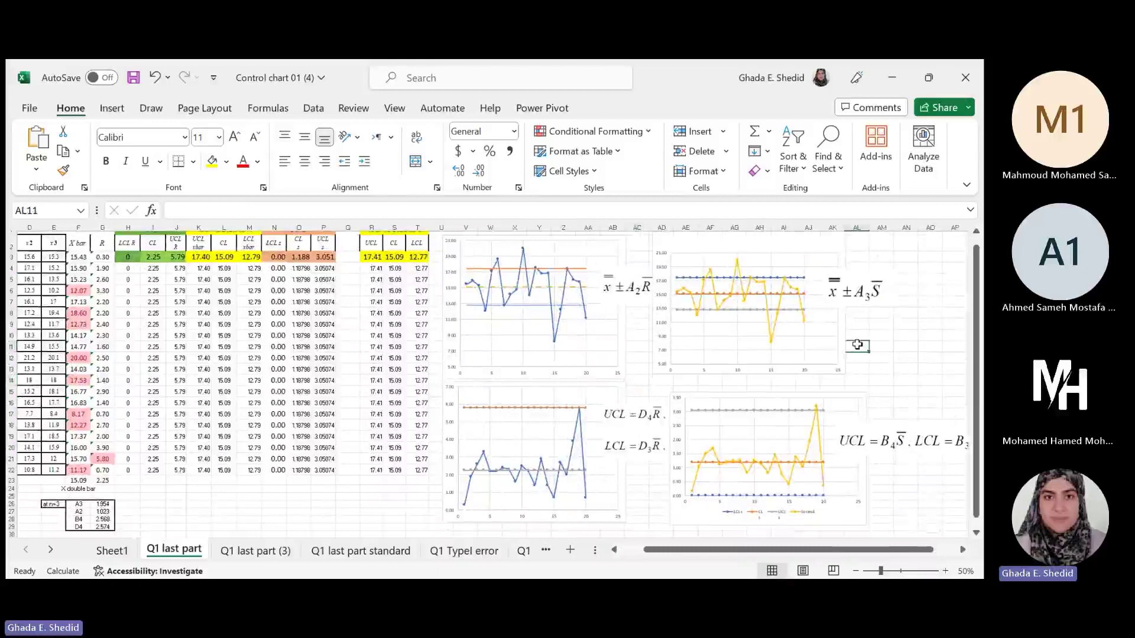
scroll(857, 345, right, 4)
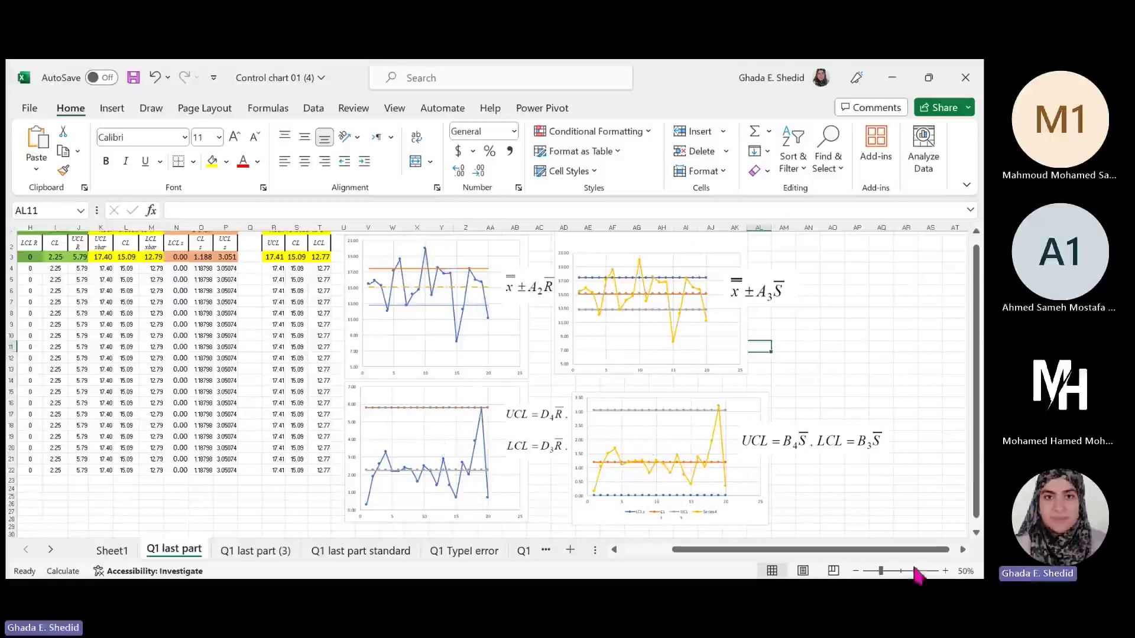
Step: Examine the R chart and S chart with their UCL and LCL formulas up close at 80% zoom
click(944, 571)
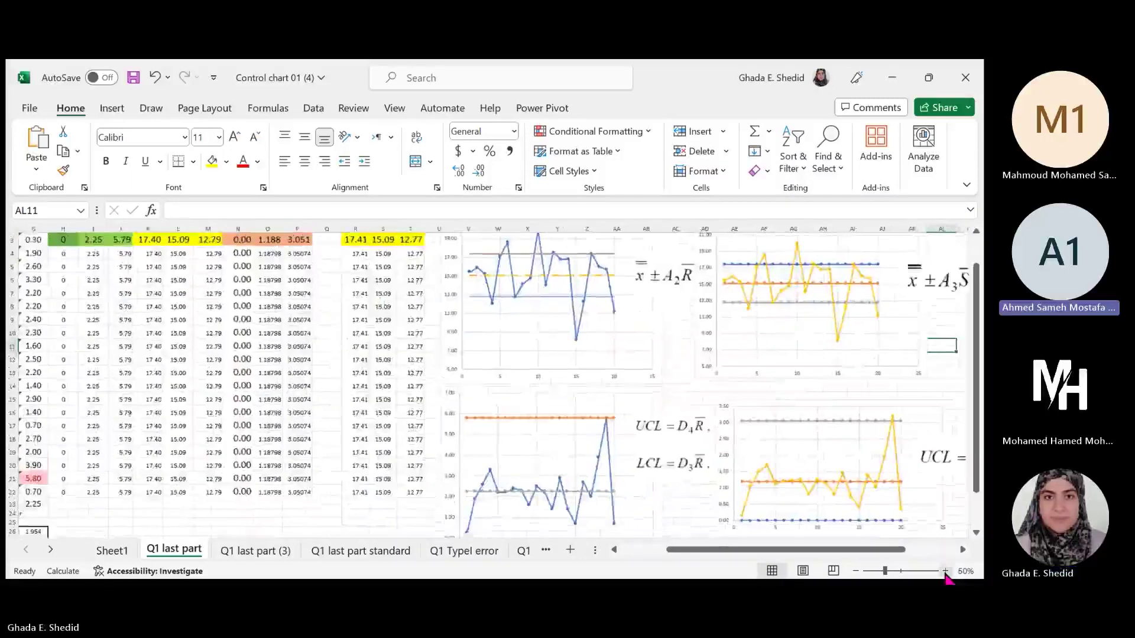
click(945, 571)
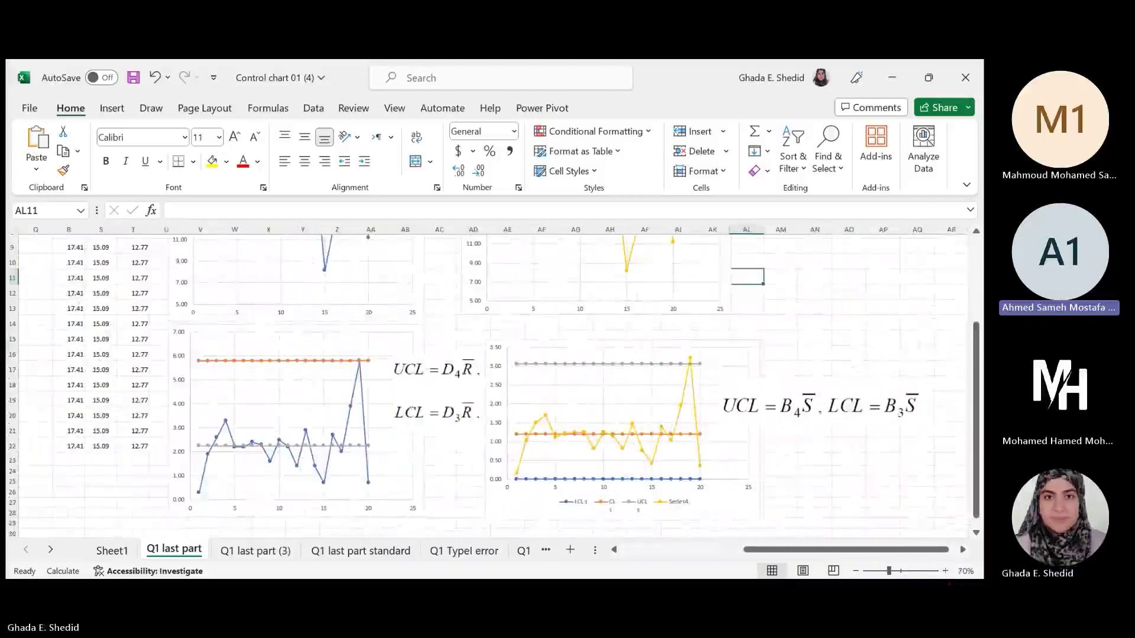
click(944, 571)
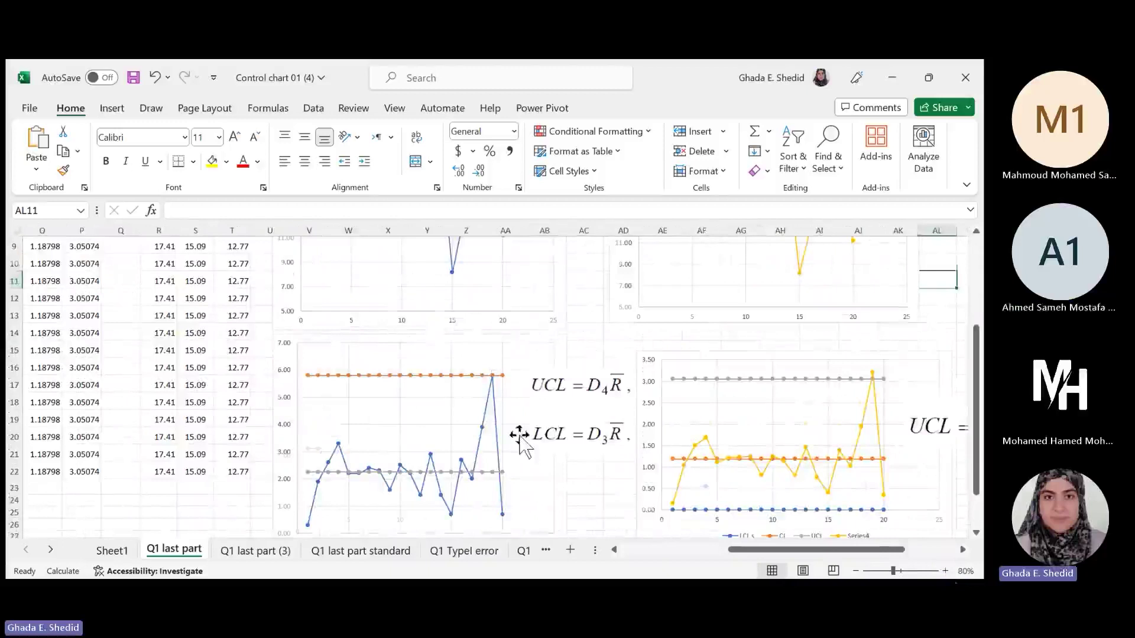
scroll(520, 441, down, 2)
scroll(520, 440, right, 2)
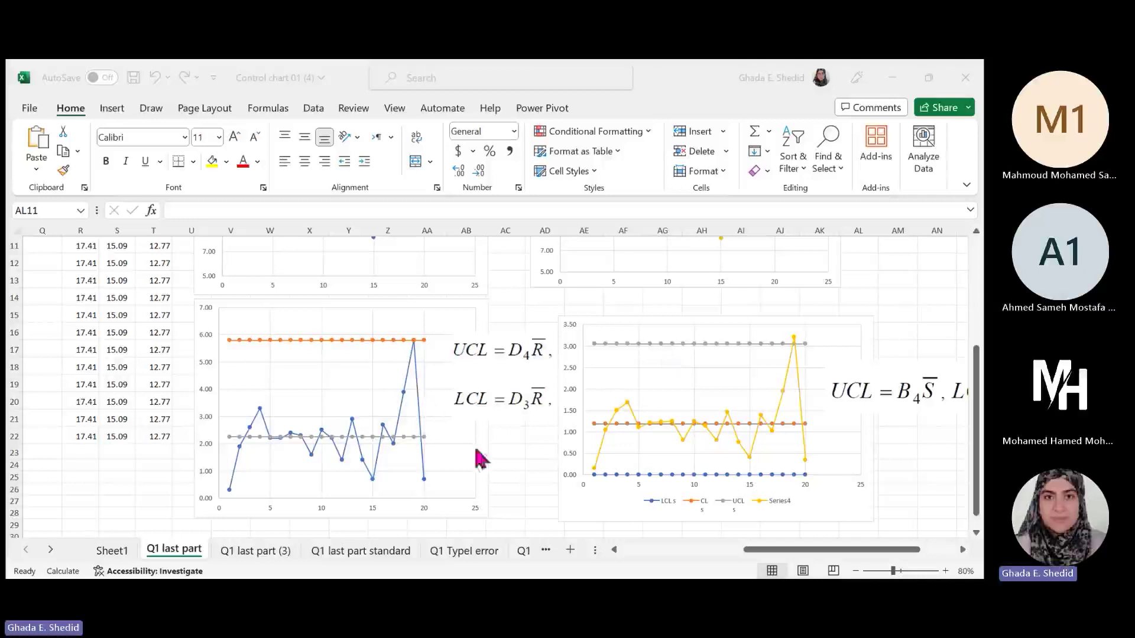
Step: Compare the R-based and S-based xbar charts, and review them with the R and S charts at 55% zoom
click(545, 329)
scroll(544, 329, up, 1)
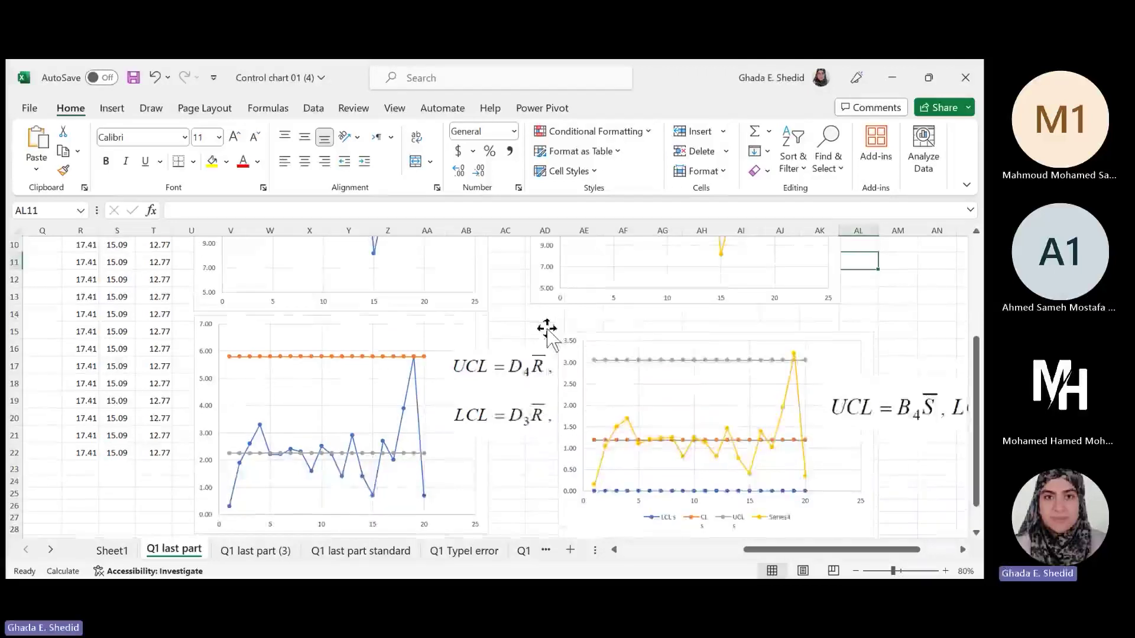
scroll(608, 380, up, 3)
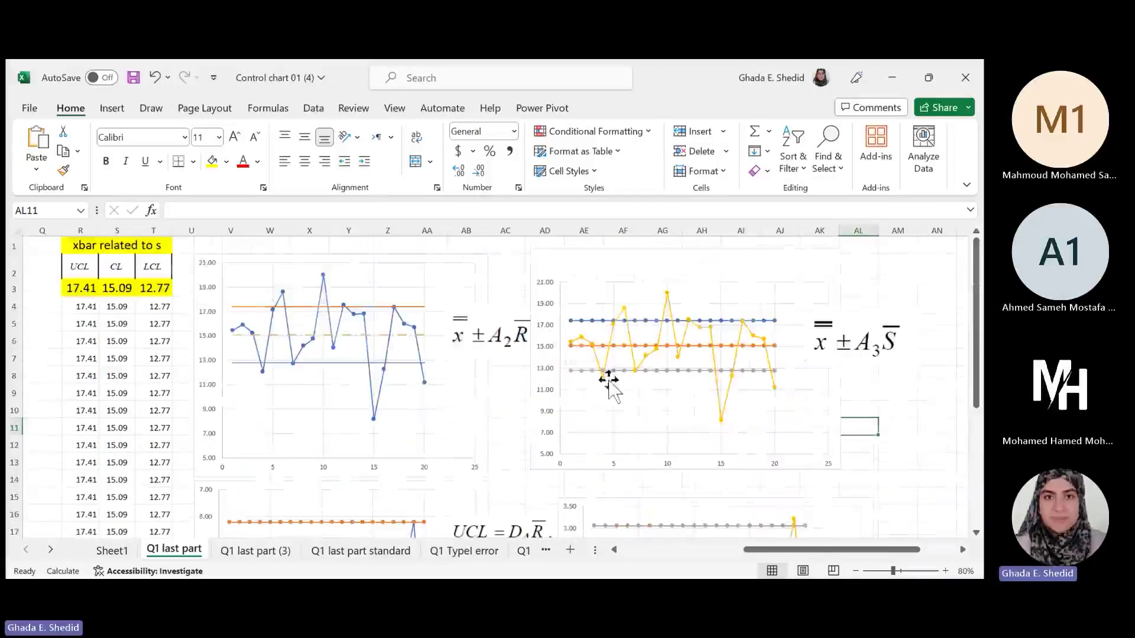
scroll(607, 380, down, 1)
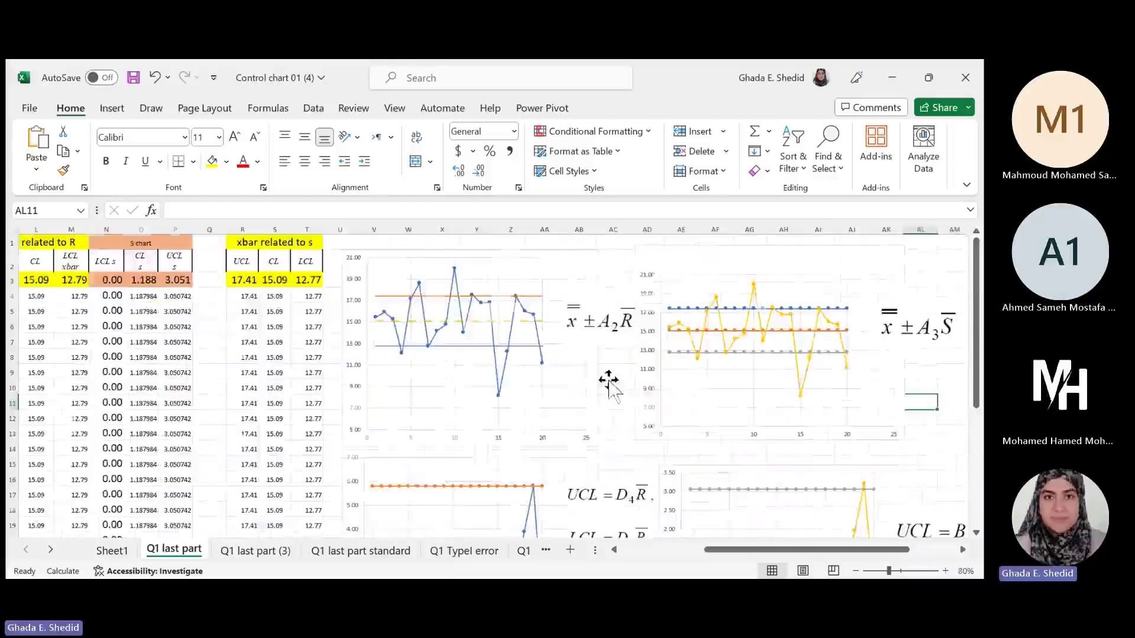
scroll(609, 384, down, 1)
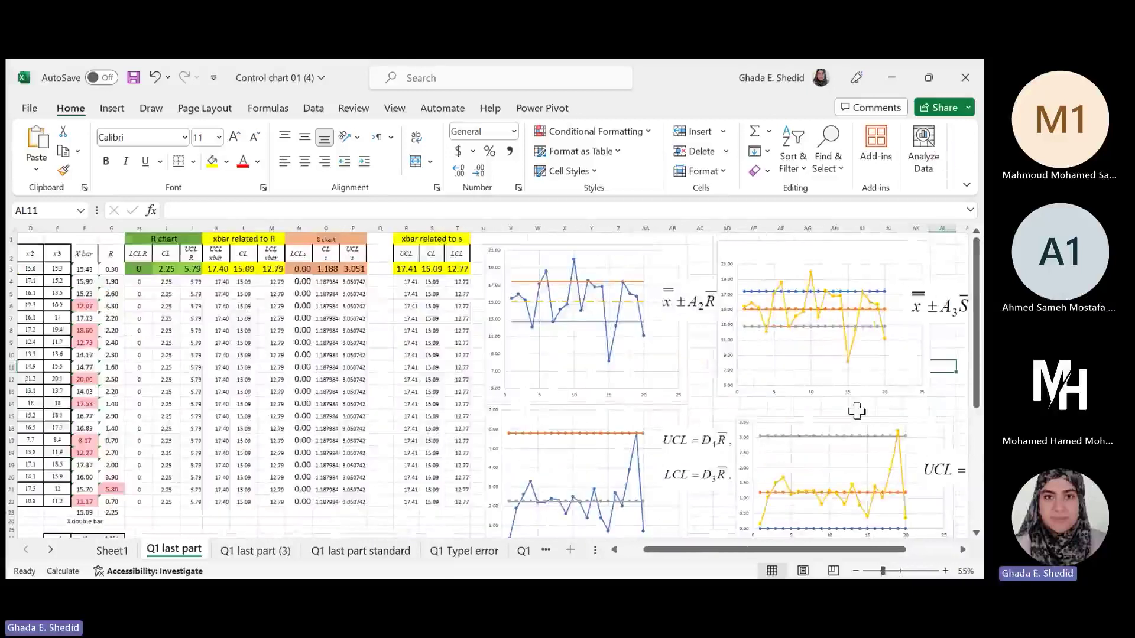
scroll(856, 410, down, 1)
scroll(856, 411, right, 2)
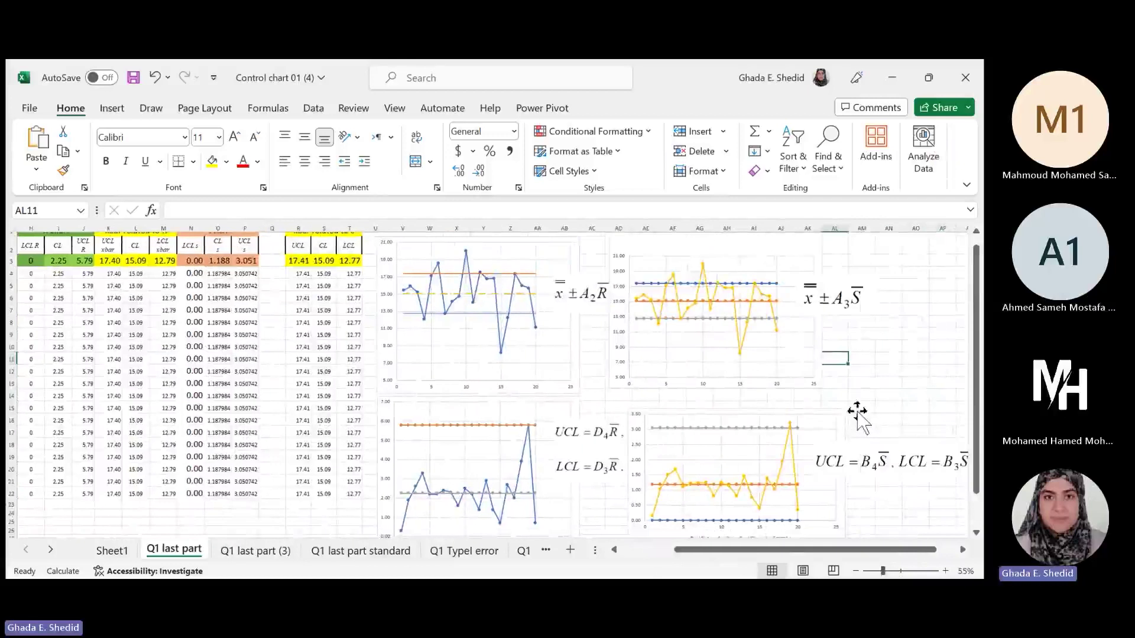